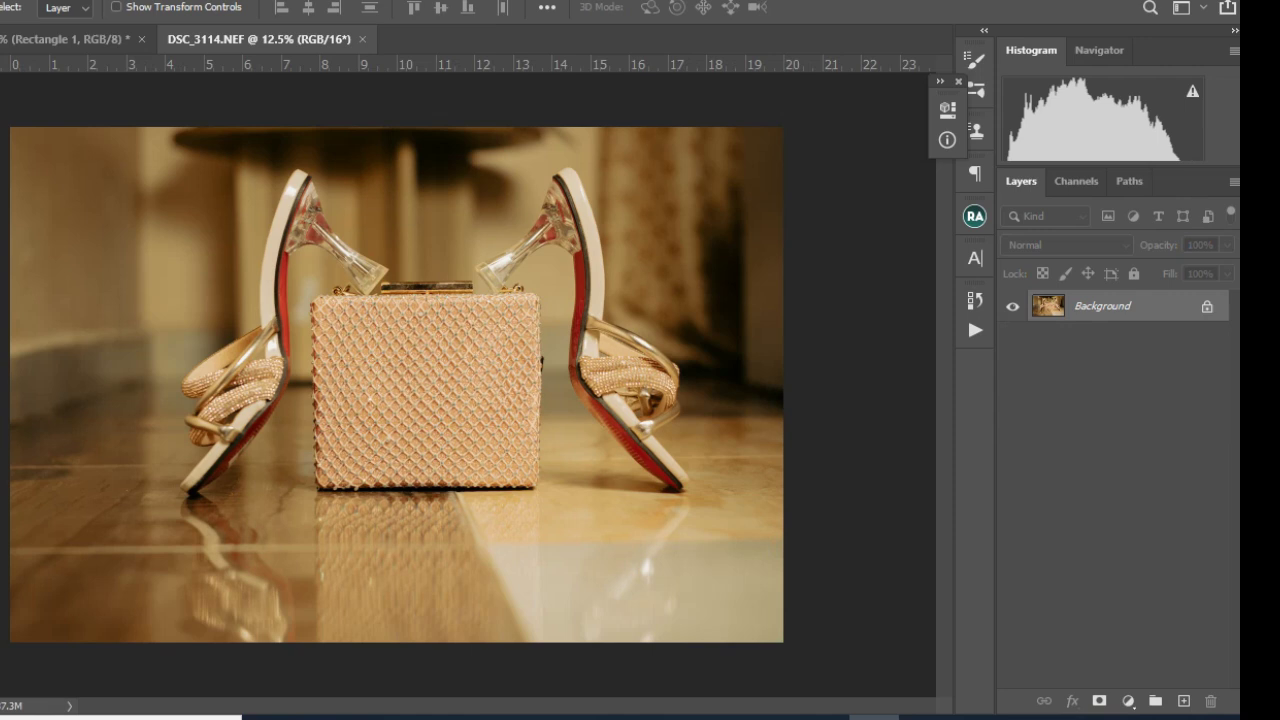
# Crop the shoes-and-clutch photo to a 5:4 aspect ratio, trimming the frame slightly around the subject.
pyautogui.rightClick(0, 144)
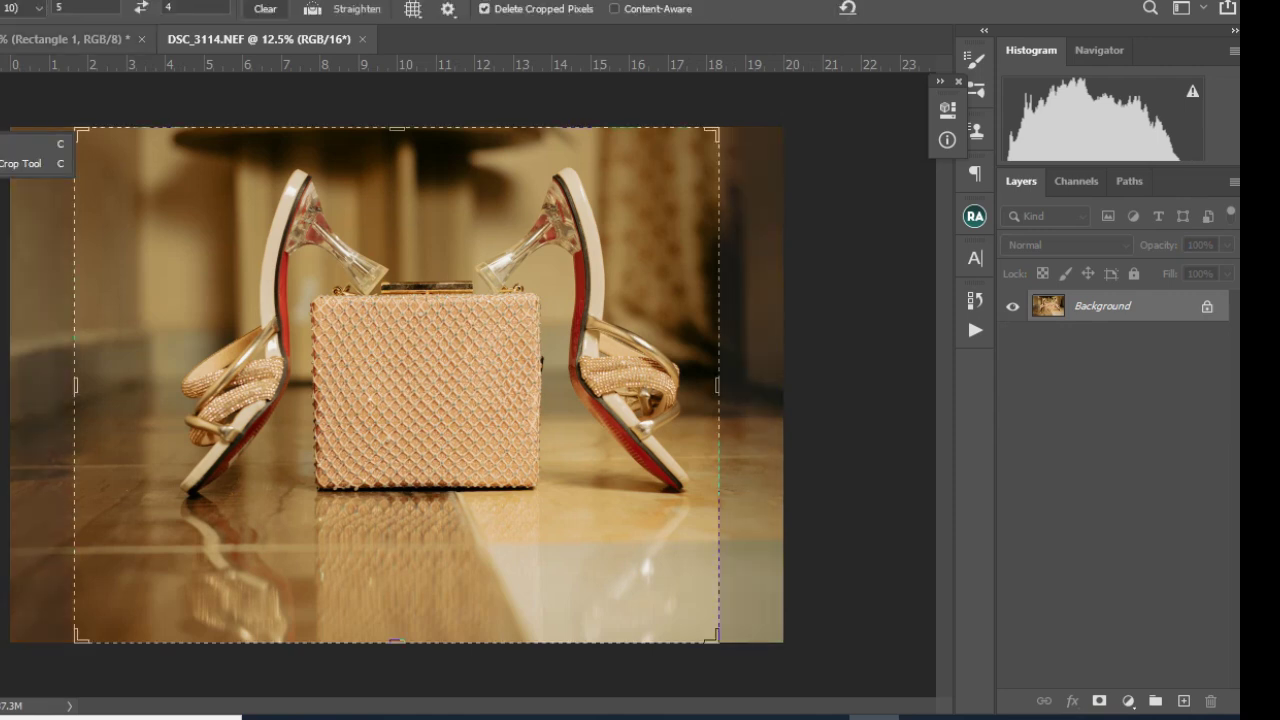
pyautogui.click(428, 279)
pyautogui.moveTo(428, 279)
pyautogui.mouseDown()
pyautogui.moveTo(402, 279)
pyautogui.moveTo(440, 270)
pyautogui.mouseUp()
pyautogui.moveTo(77, 639)
pyautogui.mouseDown()
pyautogui.moveTo(94, 623)
pyautogui.moveTo(82, 635)
pyautogui.mouseUp()
pyautogui.click(918, 8)
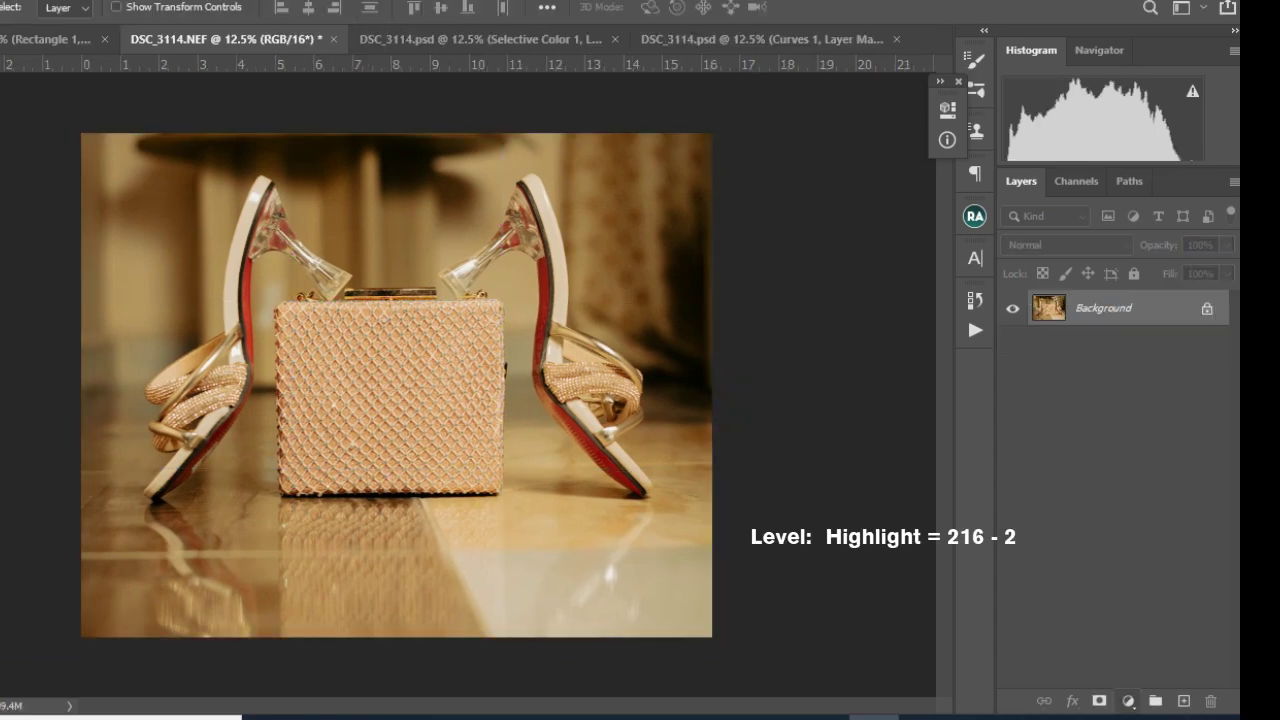
# Add a Levels adjustment layer with shadows 5, midtones 0.95 and highlights 218, and compare the image with and without it.
pyautogui.click(1128, 701)
pyautogui.click(1114, 421)
pyautogui.moveTo(898, 318); pyautogui.dragTo(876, 318)
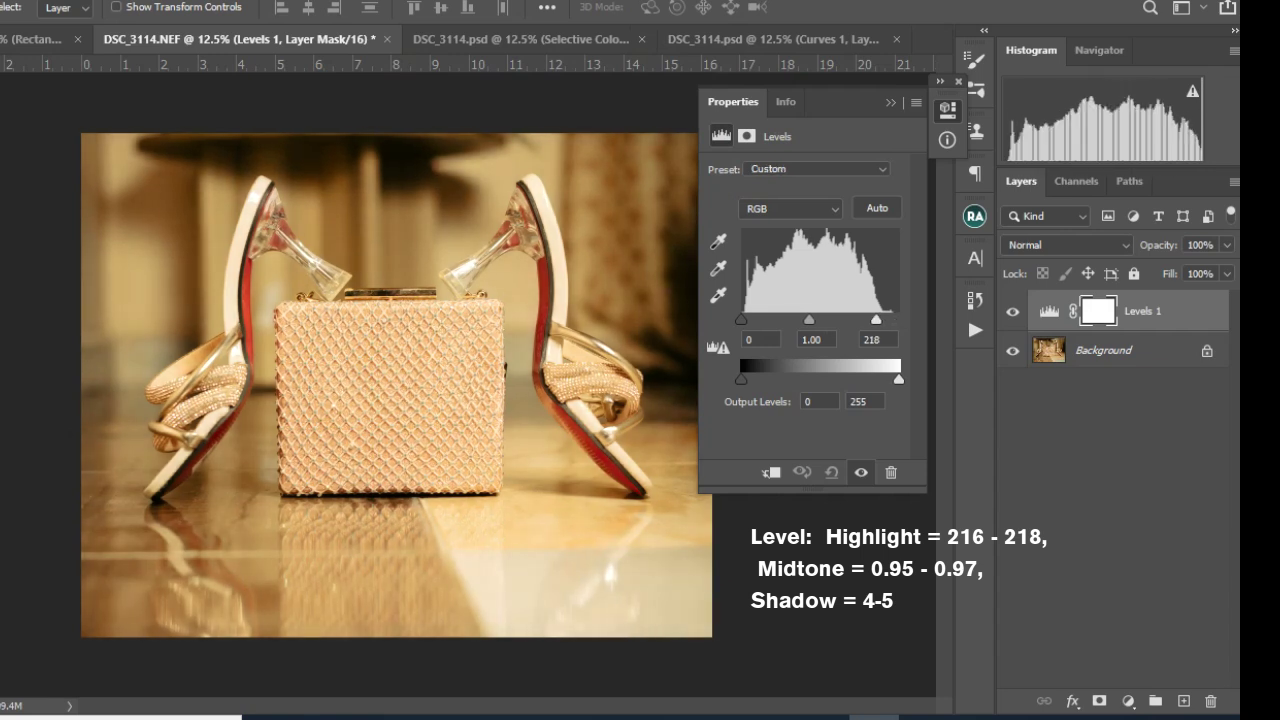
pyautogui.moveTo(809, 320); pyautogui.dragTo(744, 320)
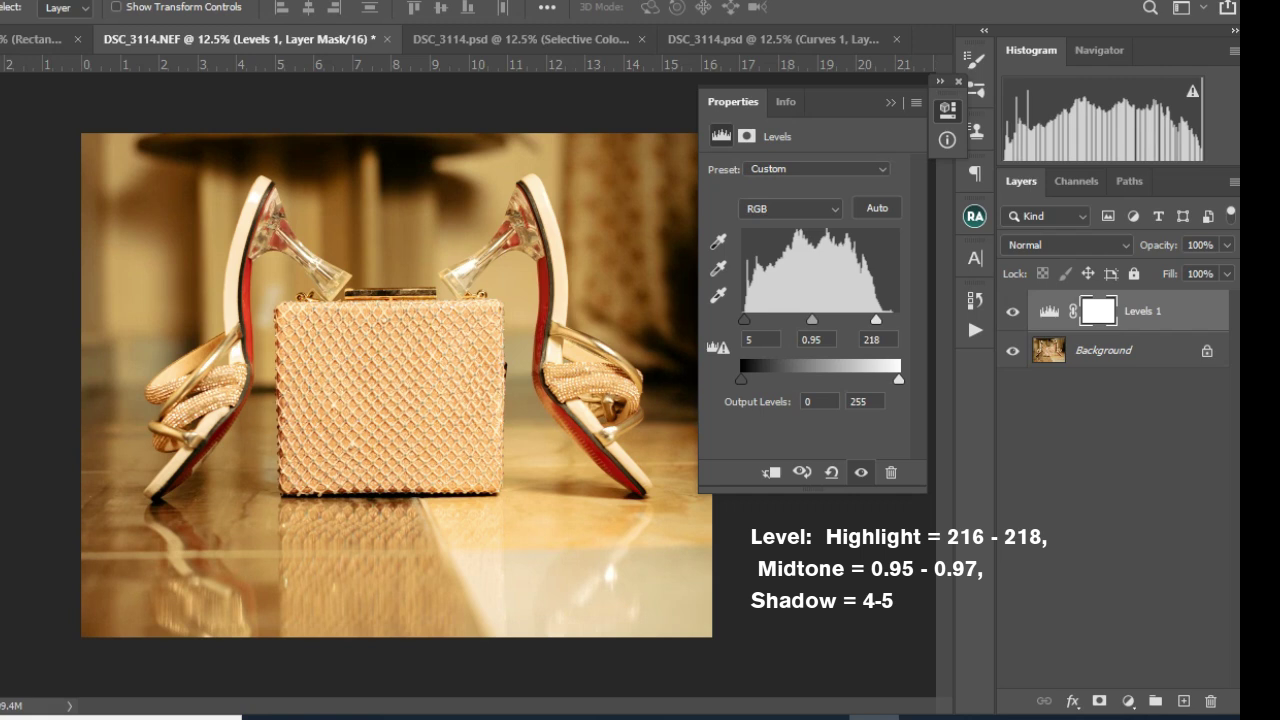
pyautogui.click(1013, 311)
pyautogui.click(1013, 311)
# Add a Selective Color adjustment layer and set its Yellows to cyan -34, yellow -7 and black +5.
pyautogui.click(1128, 702)
pyautogui.click(1138, 679)
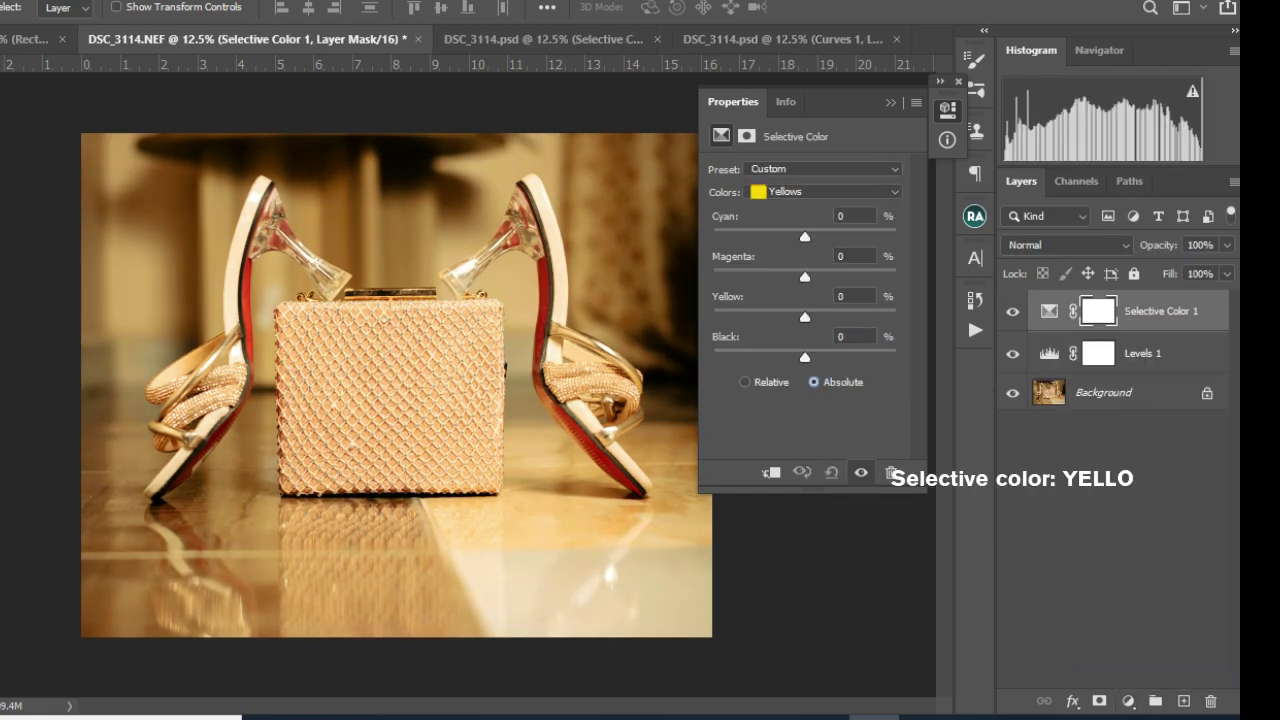
pyautogui.click(825, 192)
pyautogui.click(800, 207)
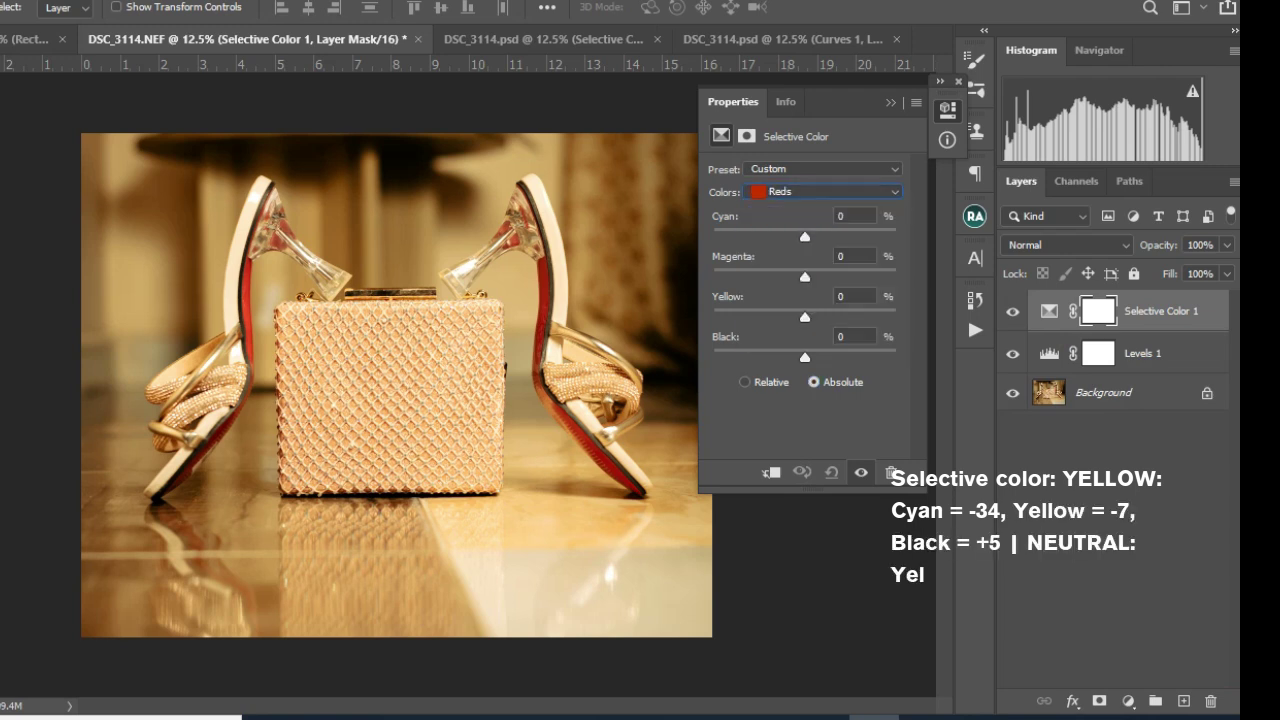
pyautogui.click(825, 192)
pyautogui.click(800, 207)
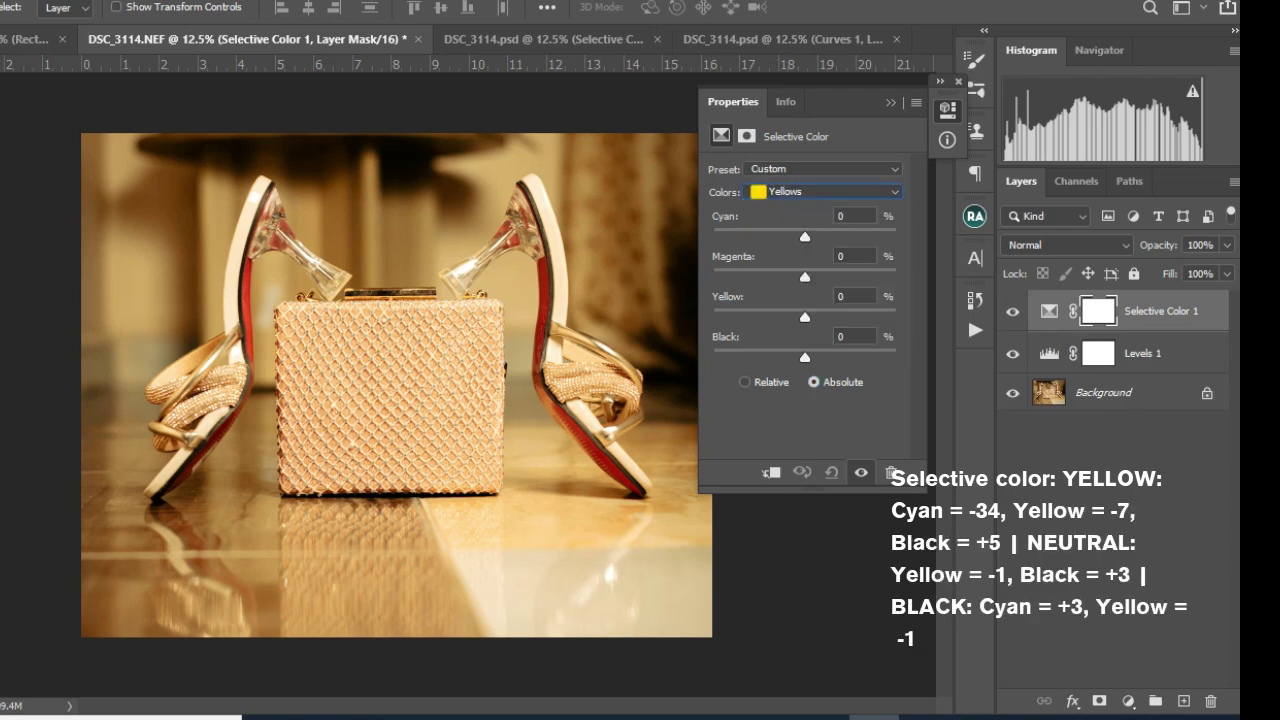
pyautogui.moveTo(805, 236); pyautogui.dragTo(772, 236)
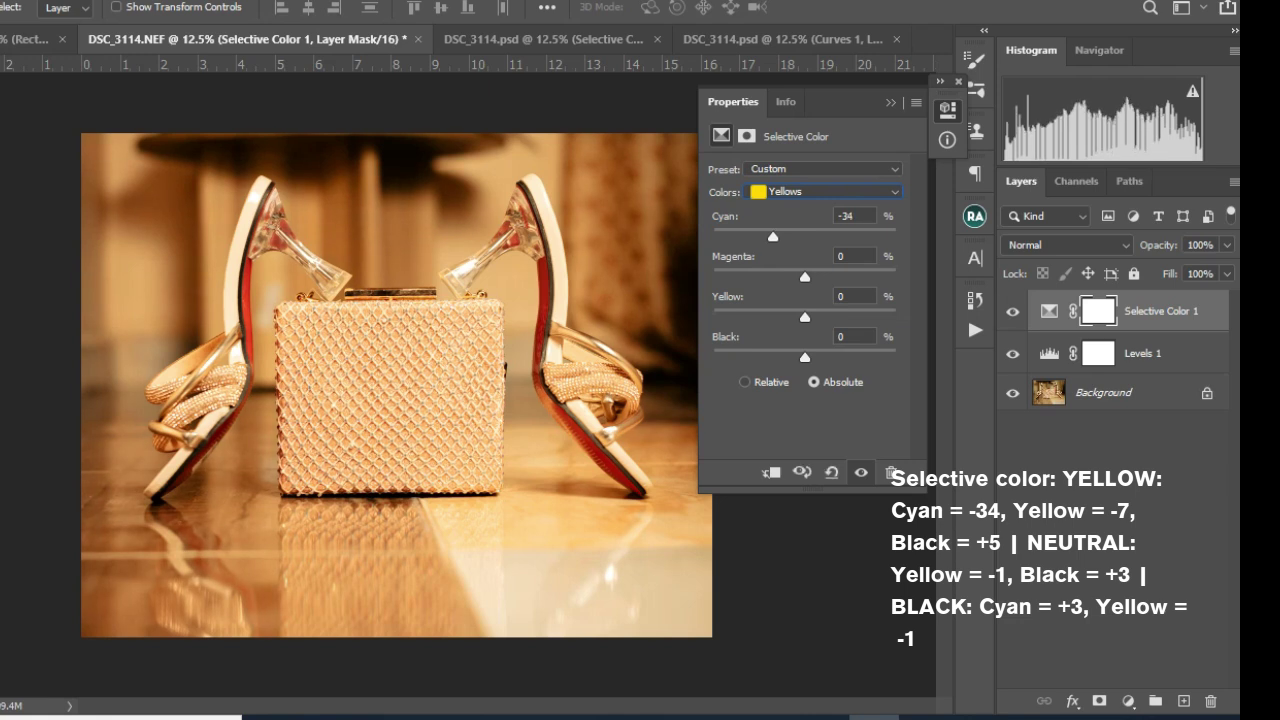
pyautogui.moveTo(805, 317); pyautogui.dragTo(809, 357)
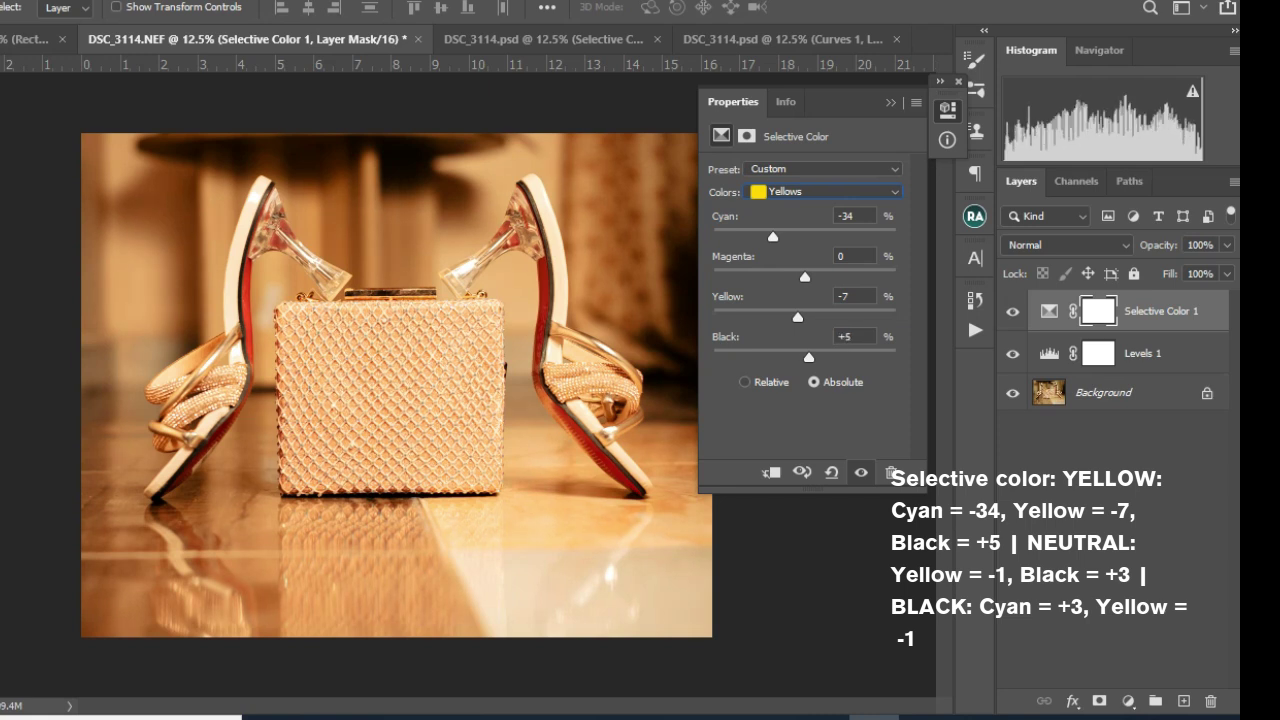
# Set the Neutrals of the Selective Color layer to yellow -1 and black +3.
pyautogui.click(824, 192)
pyautogui.click(802, 324)
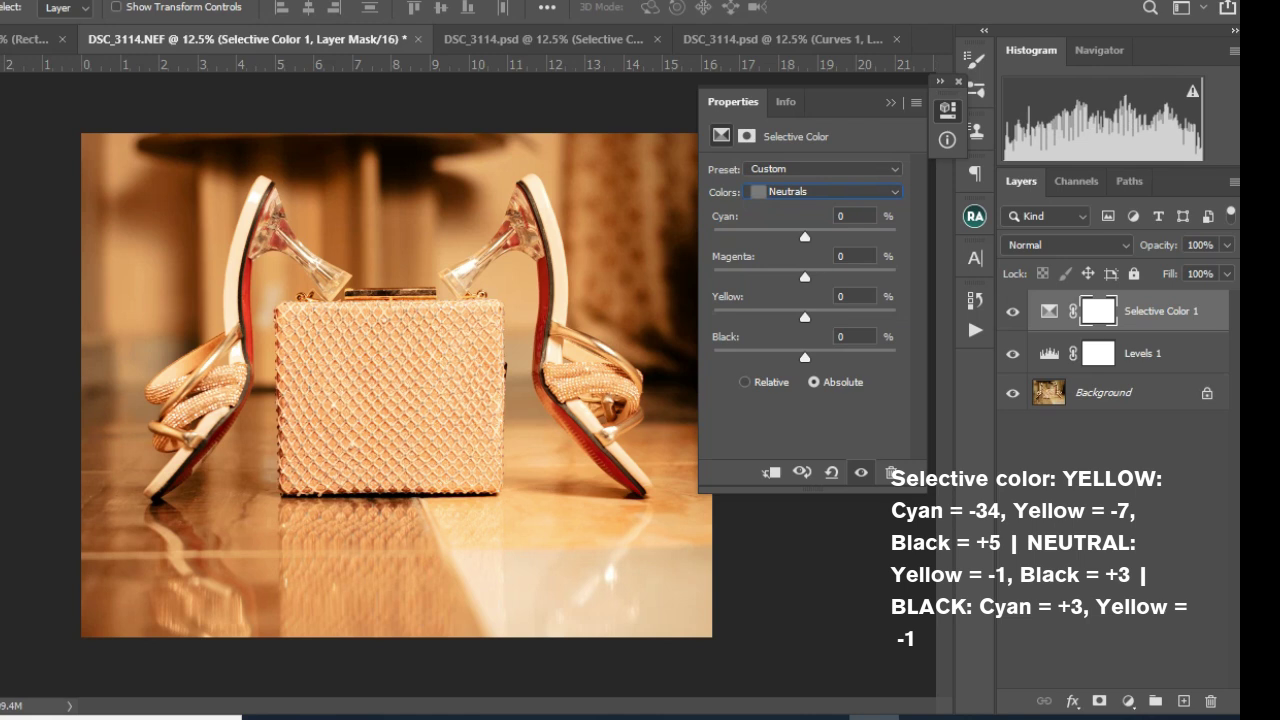
pyautogui.moveTo(804, 317); pyautogui.dragTo(807, 357)
# Set the Selective Color Blacks to cyan +3 and yellow -1, keeping the Absolute method, and compare the image with and without the layer.
pyautogui.click(826, 192)
pyautogui.click(800, 341)
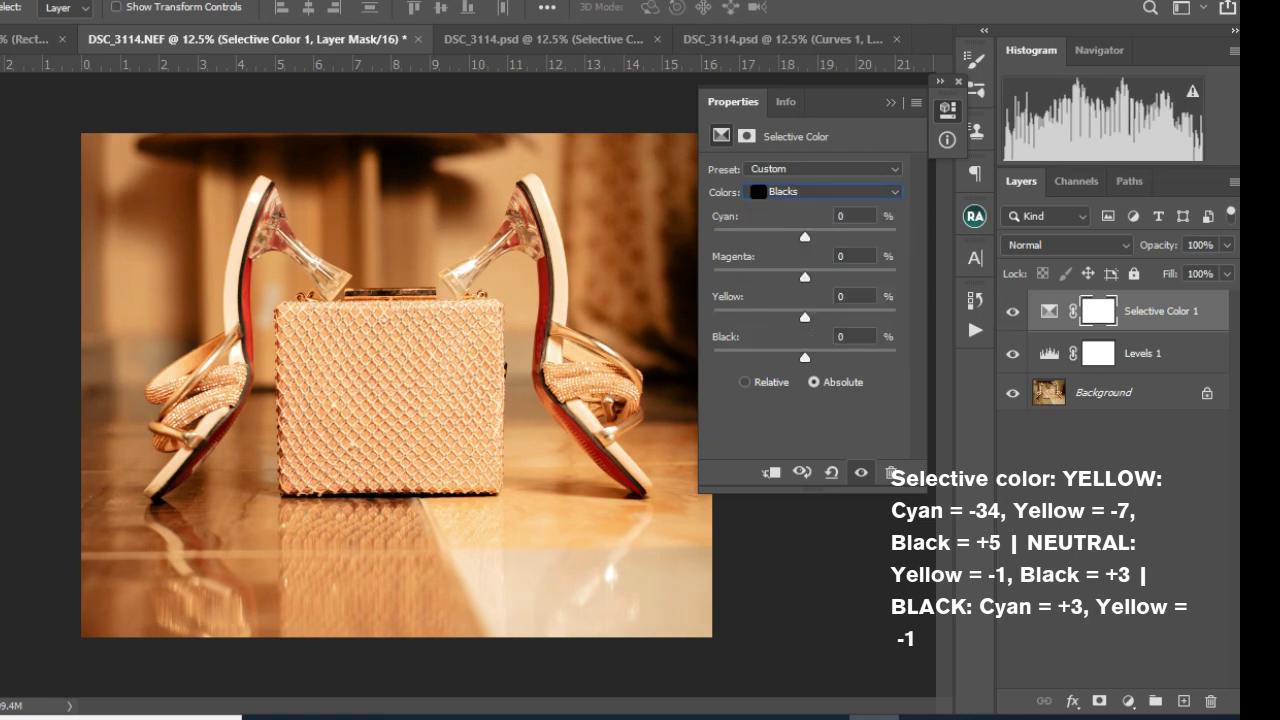
pyautogui.moveTo(804, 237); pyautogui.dragTo(805, 237)
pyautogui.moveTo(805, 317); pyautogui.dragTo(804, 317)
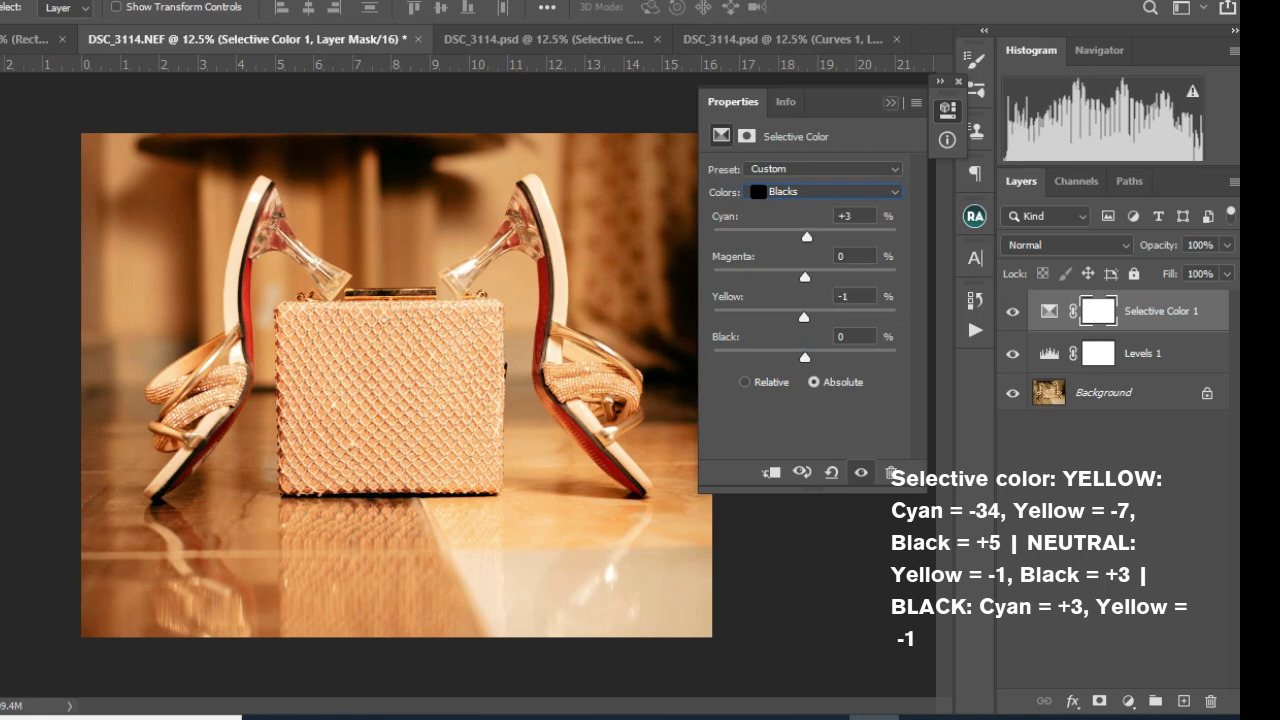
pyautogui.click(745, 382)
pyautogui.click(814, 382)
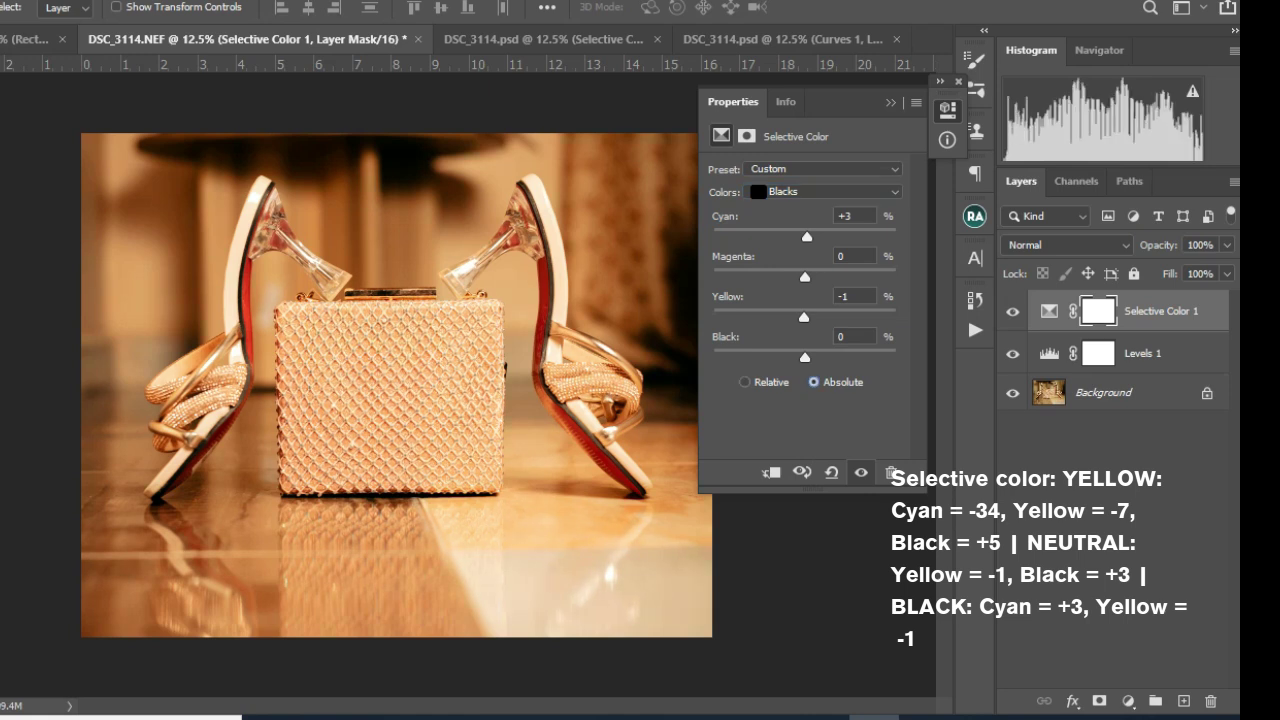
pyautogui.click(891, 103)
pyautogui.click(1013, 312)
pyautogui.click(1013, 312)
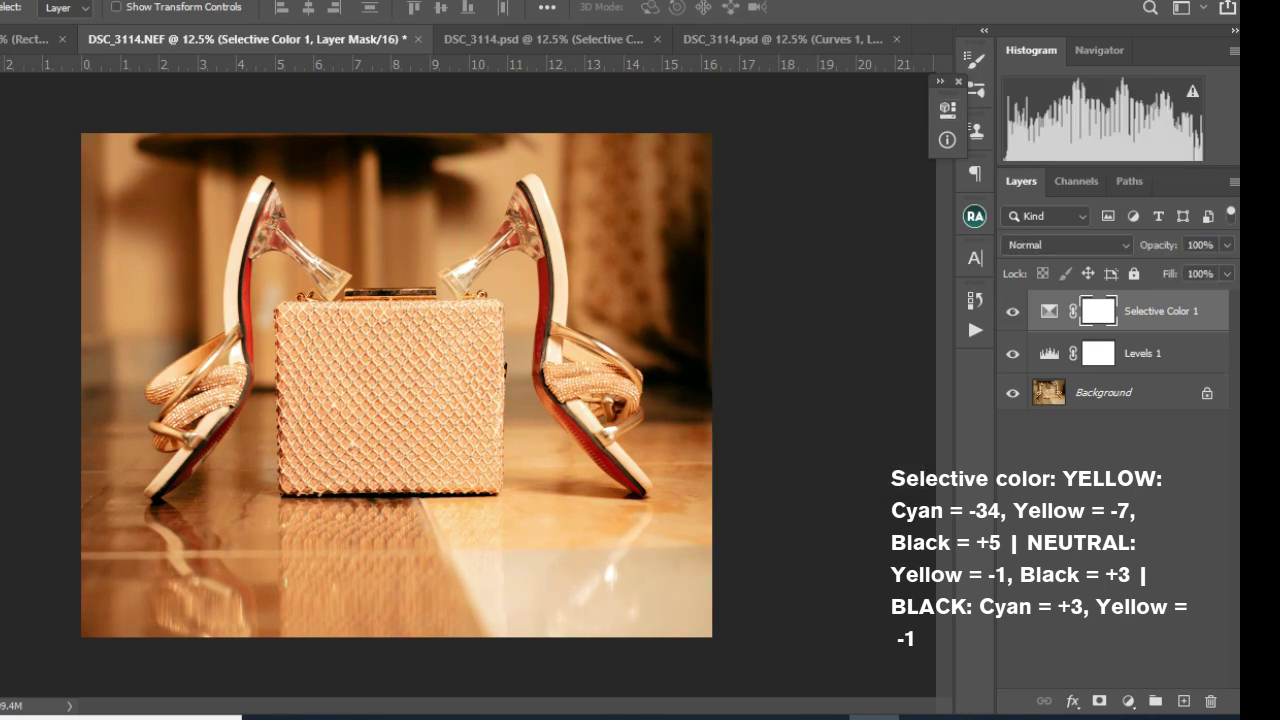
# Add a Gradient Map adjustment layer using the Sepia-Selenium 3 gradient from the Photographic Toning presets.
pyautogui.click(1127, 701)
pyautogui.click(1130, 666)
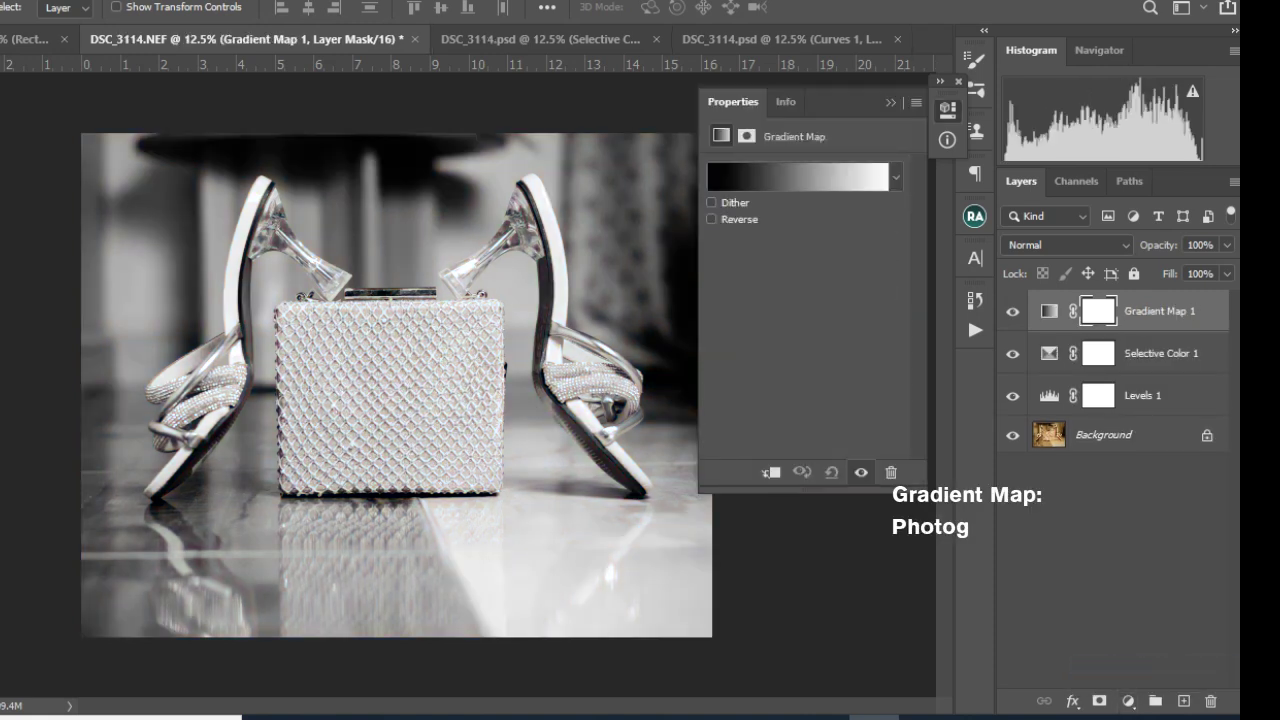
pyautogui.click(1067, 245)
pyautogui.click(798, 177)
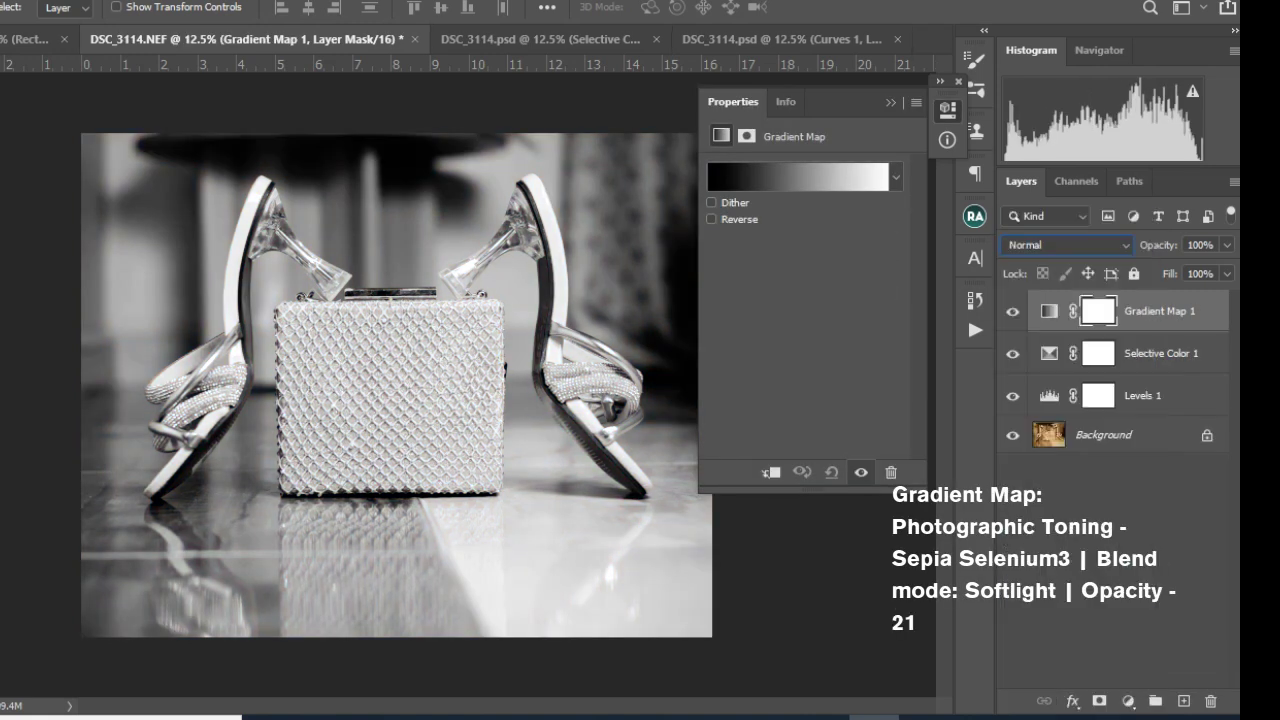
pyautogui.click(798, 177)
pyautogui.click(817, 228)
pyautogui.click(784, 228)
pyautogui.click(817, 228)
pyautogui.click(1167, 77)
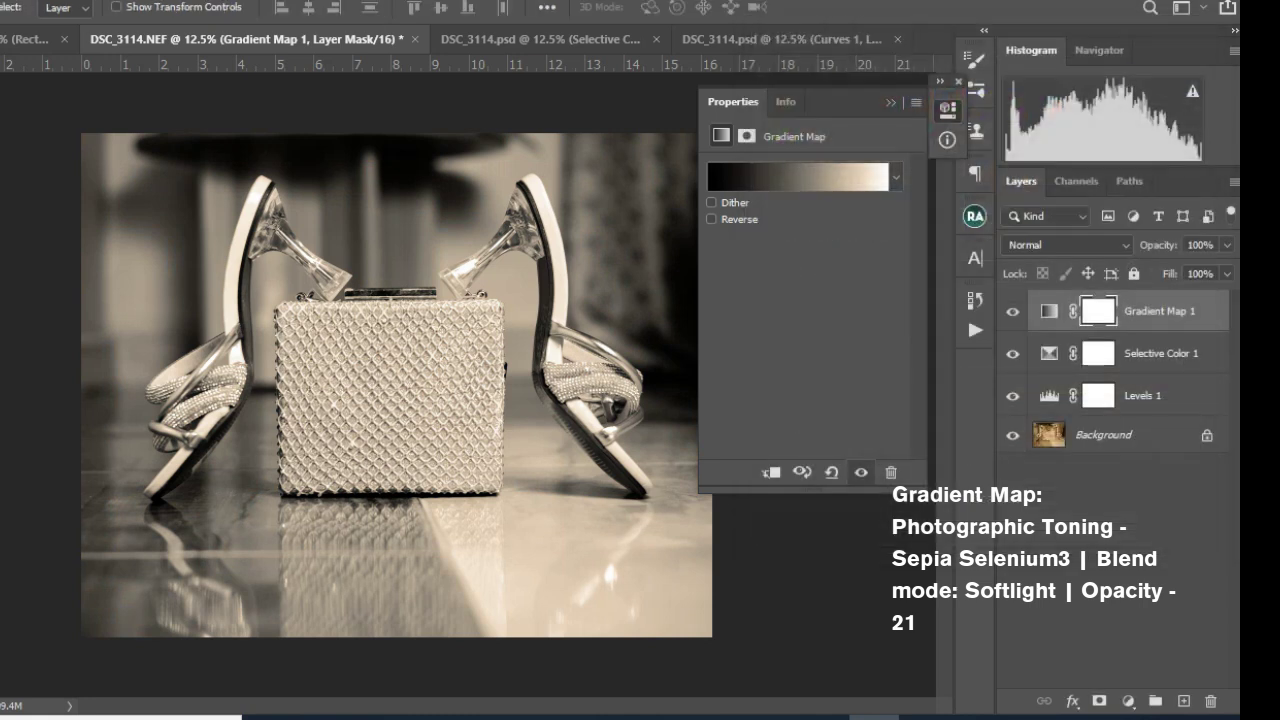
# Blend the Gradient Map layer in Soft Light at 21% opacity and compare the image with and without it.
pyautogui.click(1068, 245)
pyautogui.click(1040, 465)
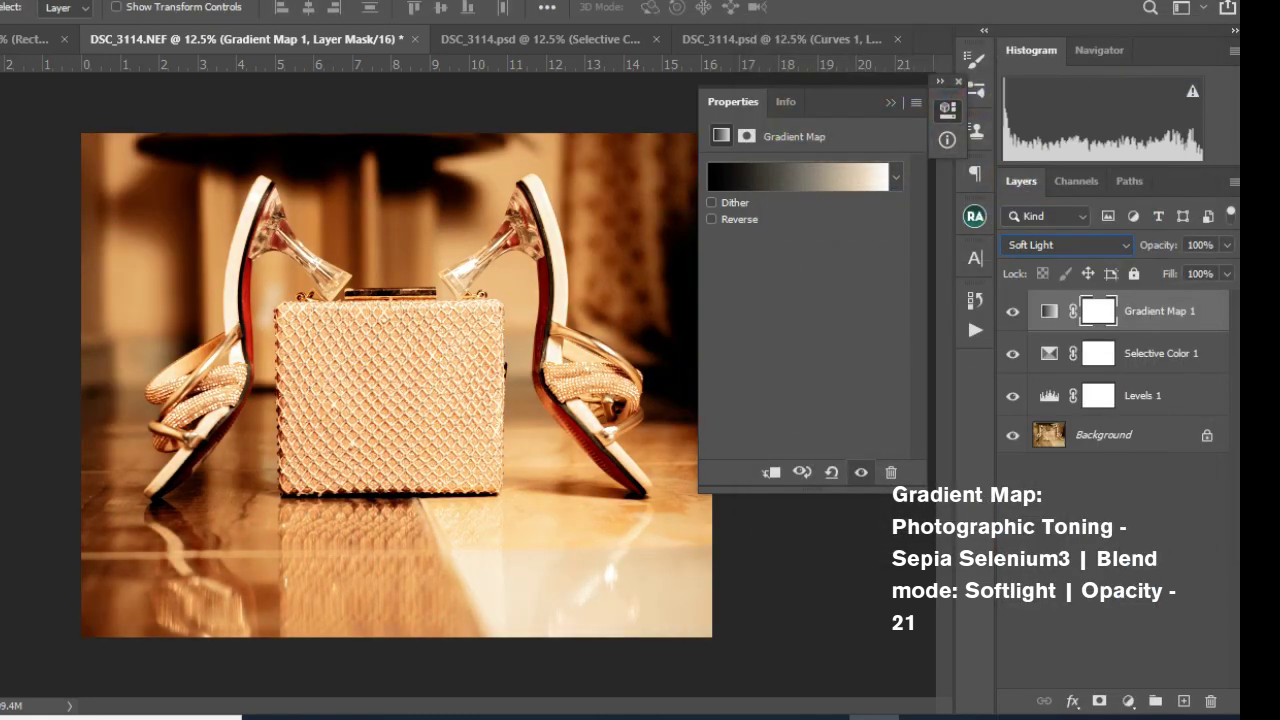
pyautogui.click(1227, 245)
pyautogui.moveTo(1230, 269); pyautogui.dragTo(1152, 269)
pyautogui.click(1013, 312)
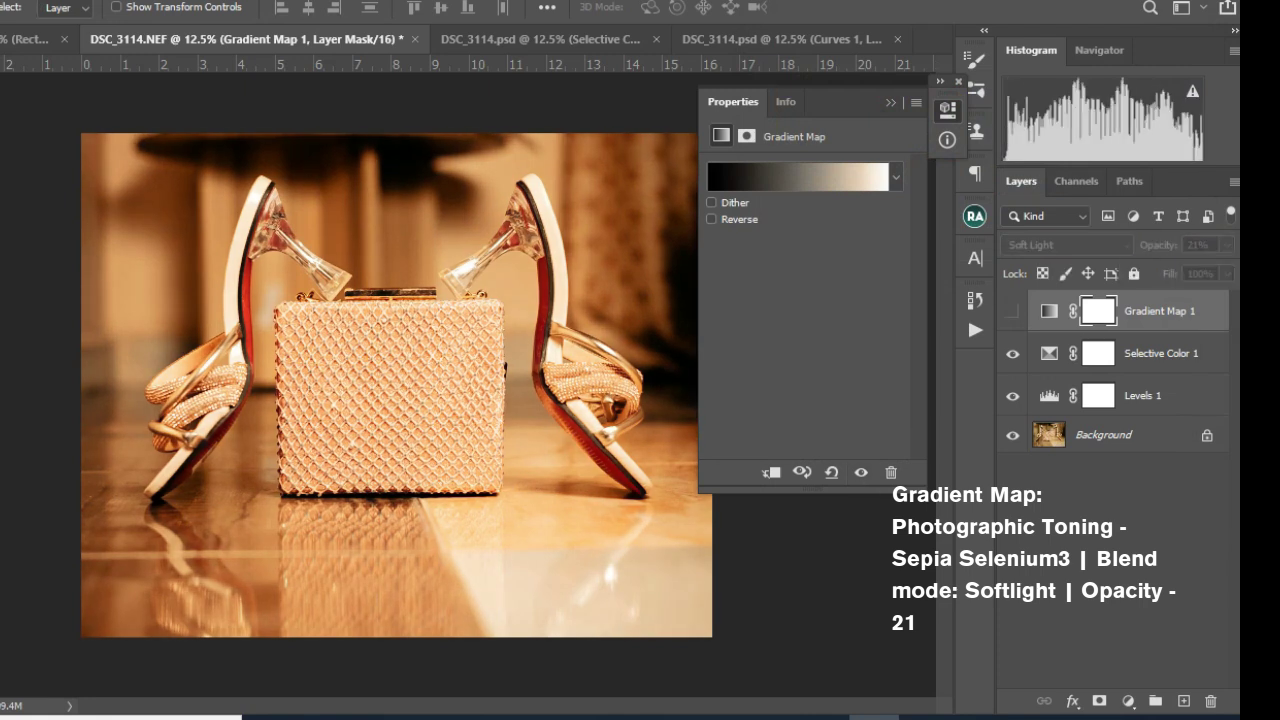
pyautogui.click(1013, 312)
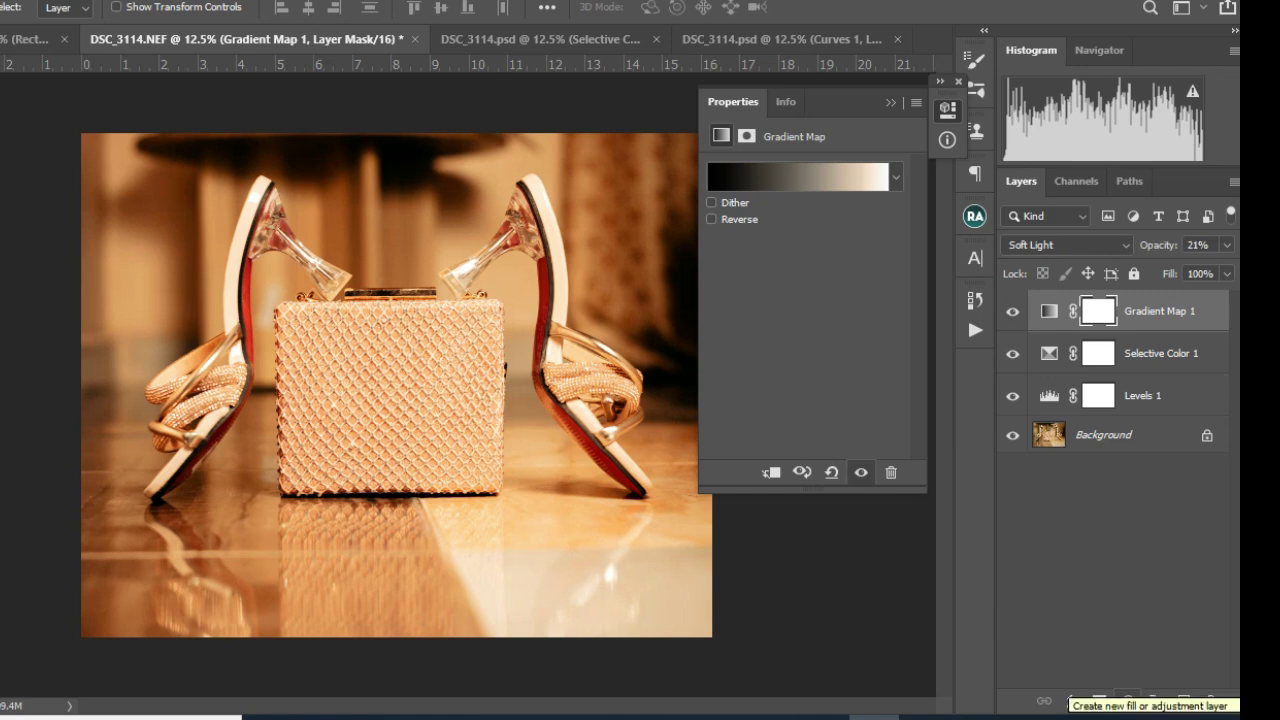
# Add a Color Lookup adjustment layer with the HorrorBlue.3DL 3DLUT file and lower its opacity to 17%.
pyautogui.click(1128, 700)
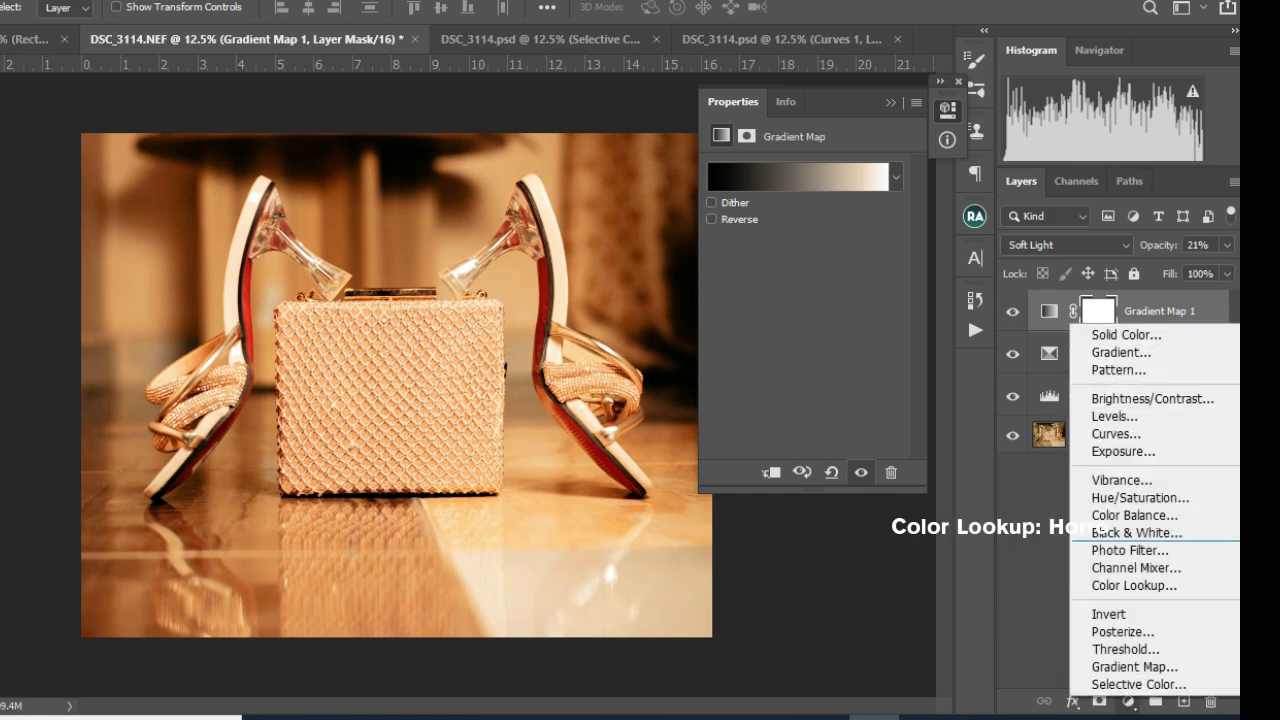
pyautogui.click(1134, 585)
pyautogui.click(840, 171)
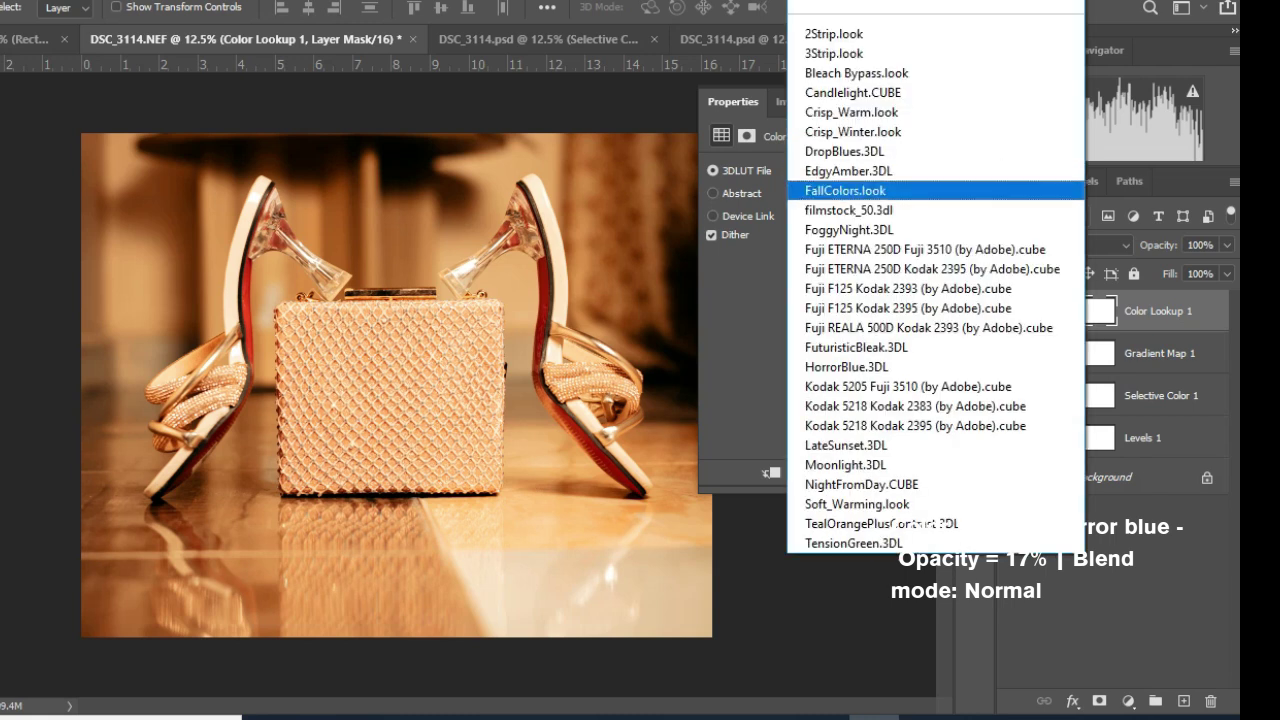
pyautogui.click(847, 367)
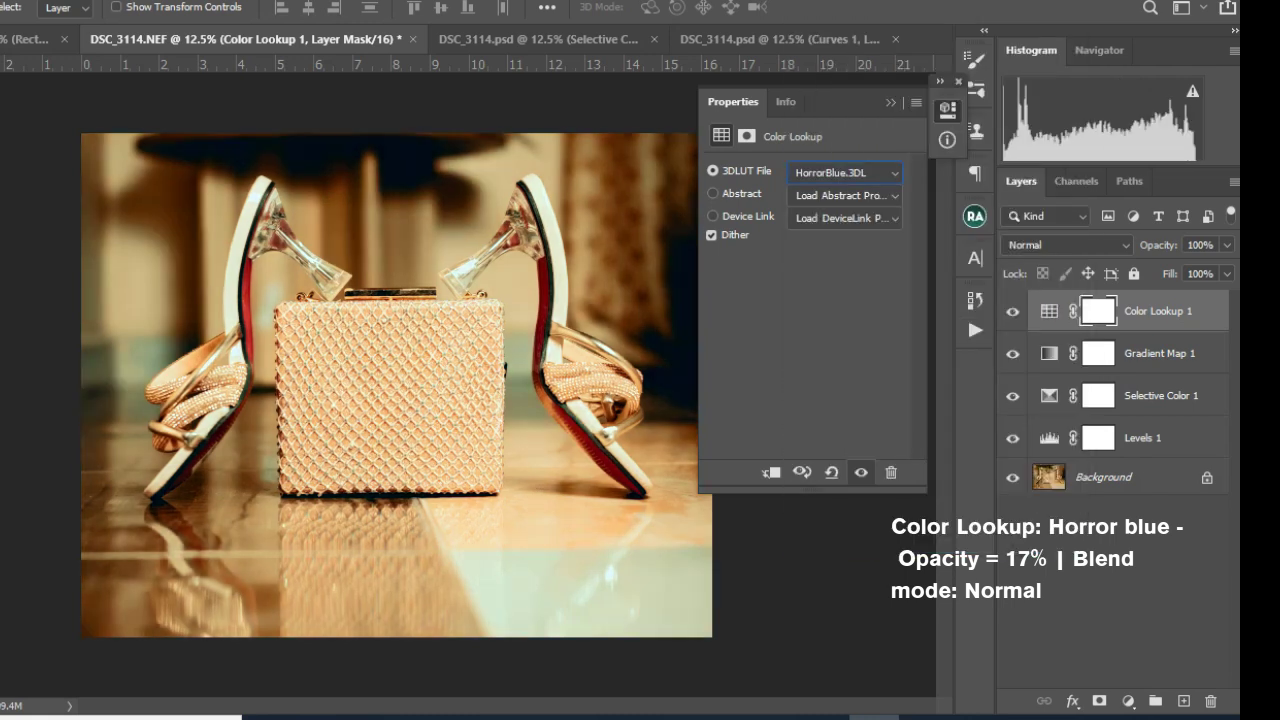
pyautogui.click(1227, 245)
pyautogui.moveTo(1232, 268); pyautogui.dragTo(1149, 269)
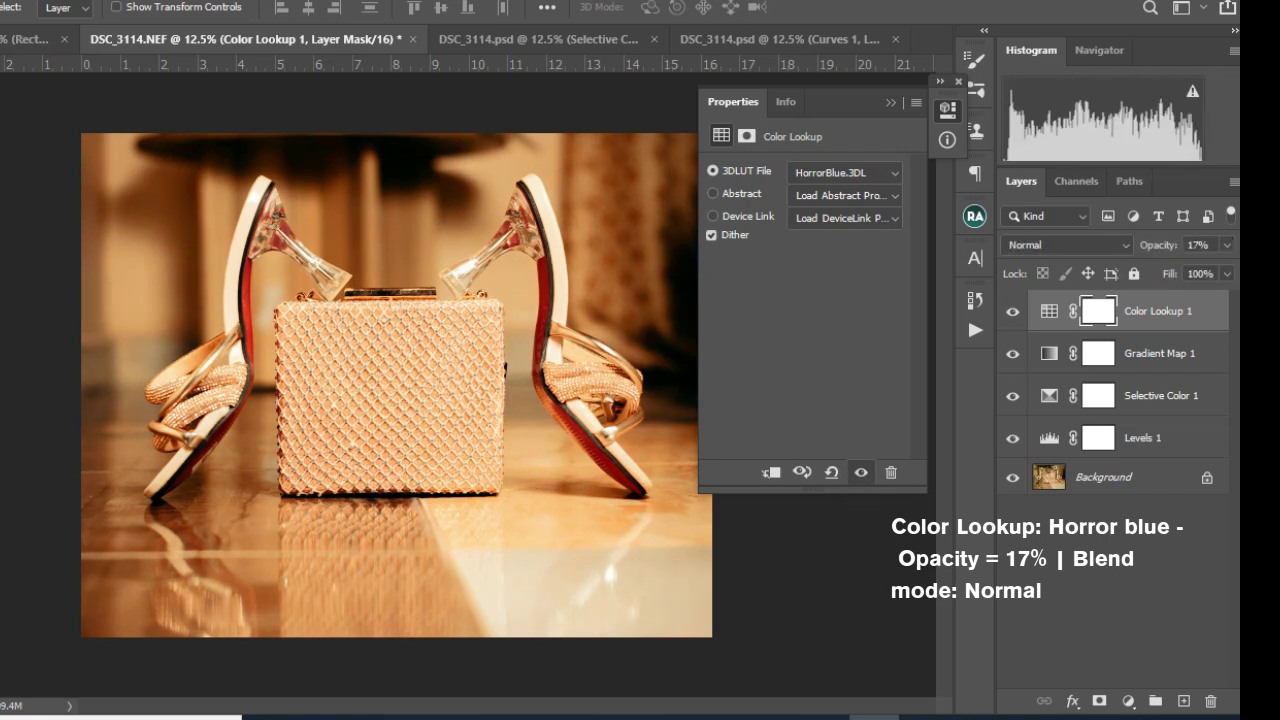
pyautogui.click(947, 109)
# Add a Hue/Saturation adjustment layer and set the Master saturation to -6.
pyautogui.click(1128, 701)
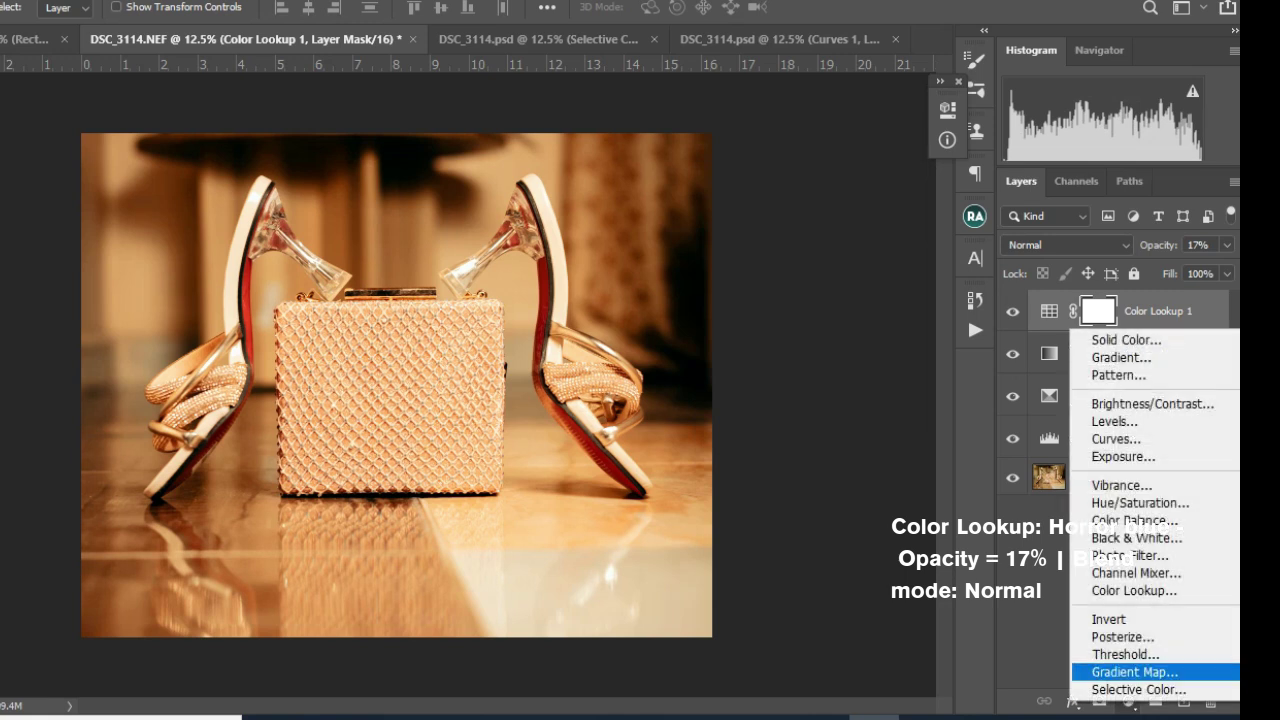
pyautogui.click(1140, 503)
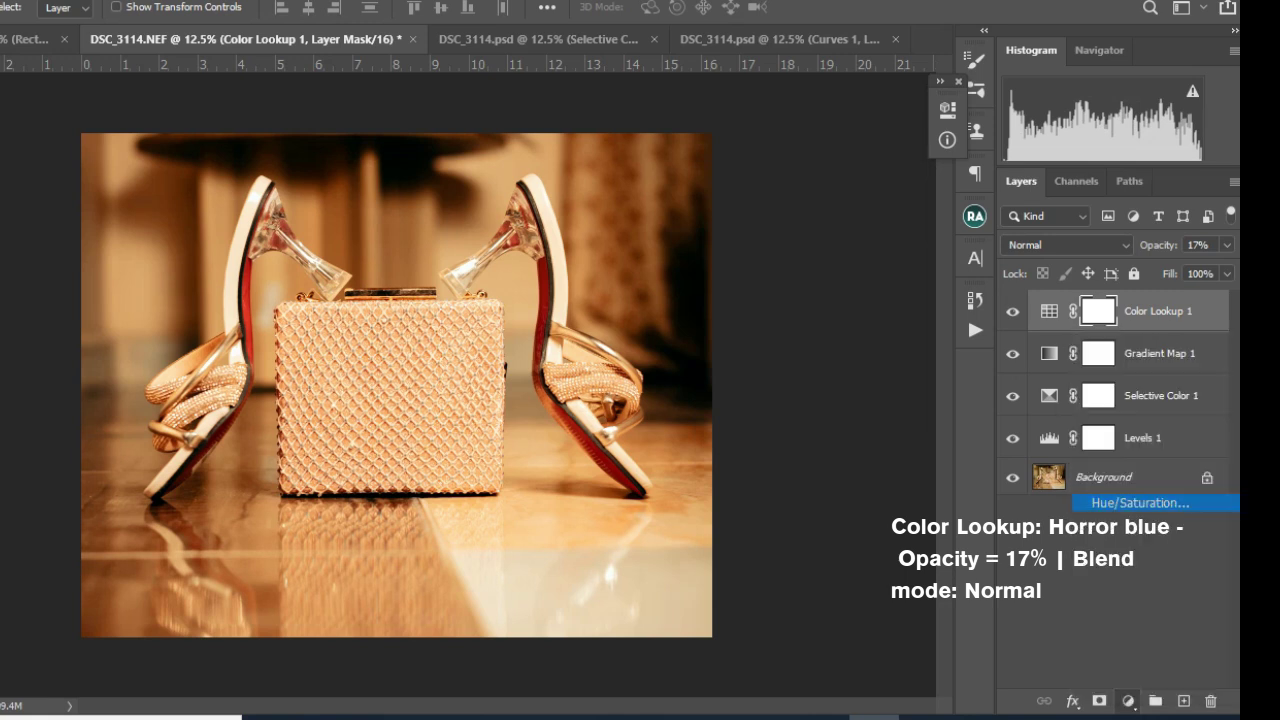
pyautogui.moveTo(805, 289); pyautogui.dragTo(800, 289)
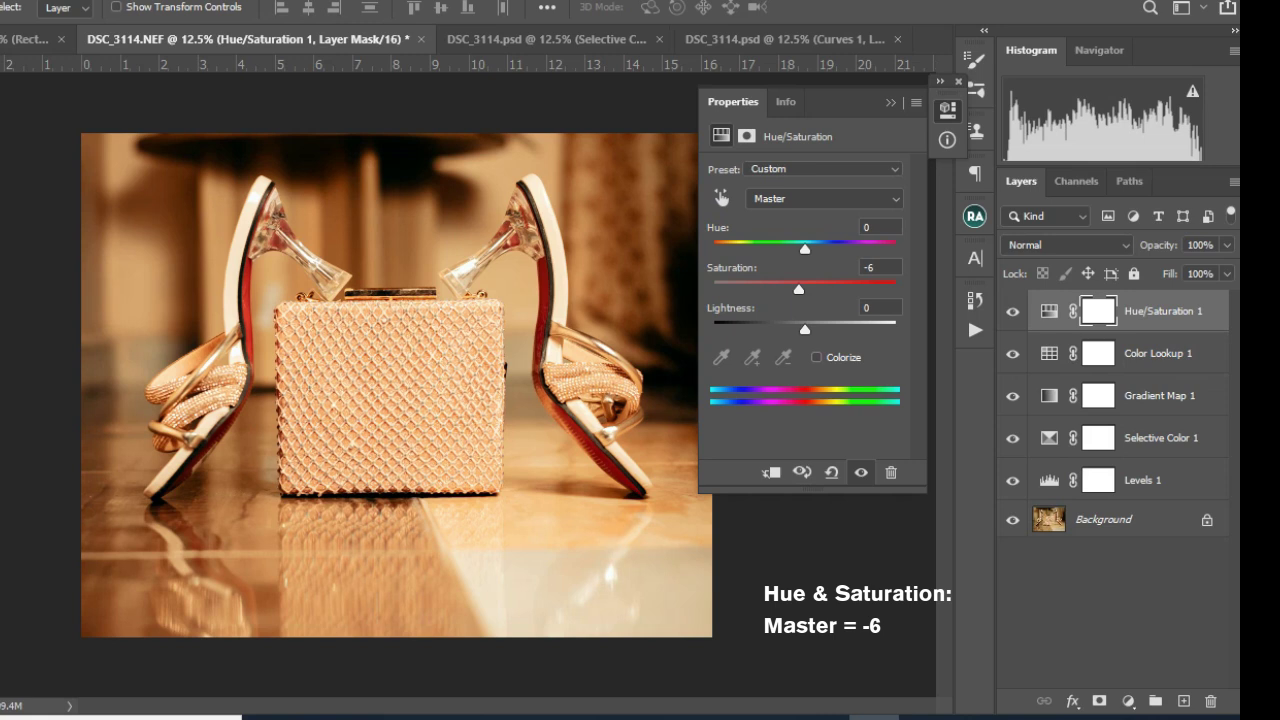
pyautogui.click(890, 103)
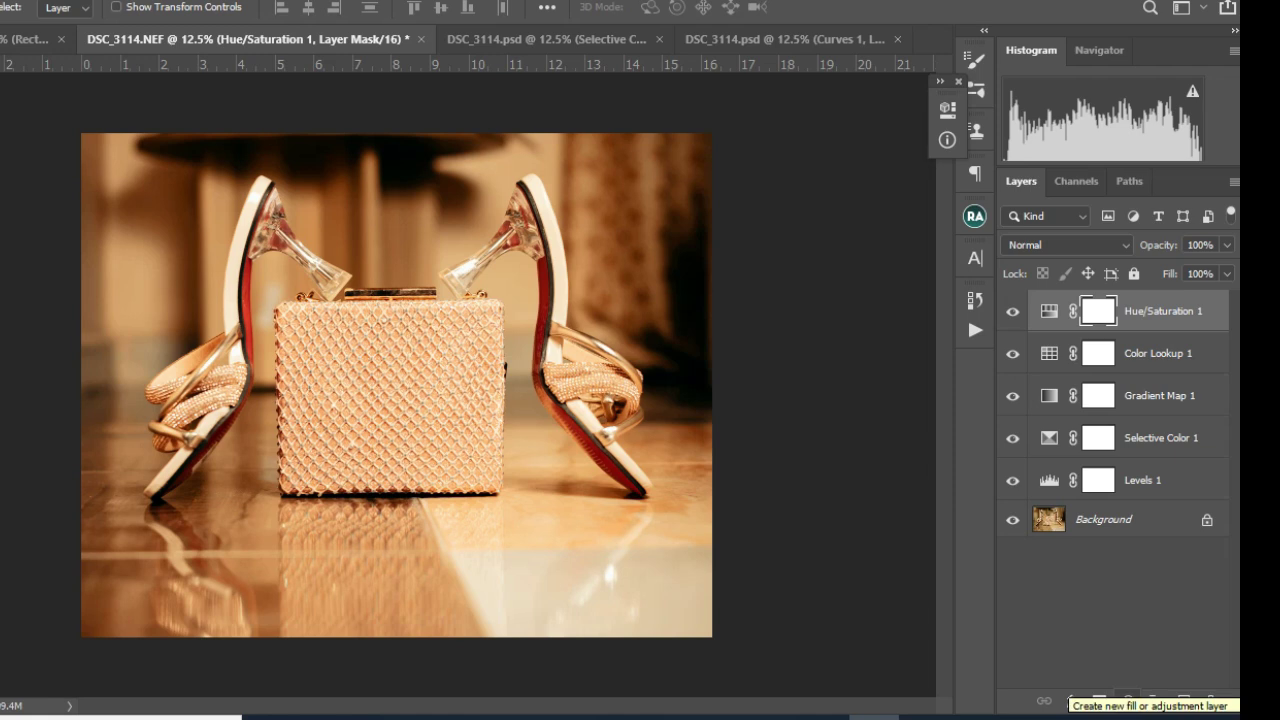
# Add a Color Balance adjustment layer and set the Magenta-Green value of its Highlights to +6.
pyautogui.click(1128, 700)
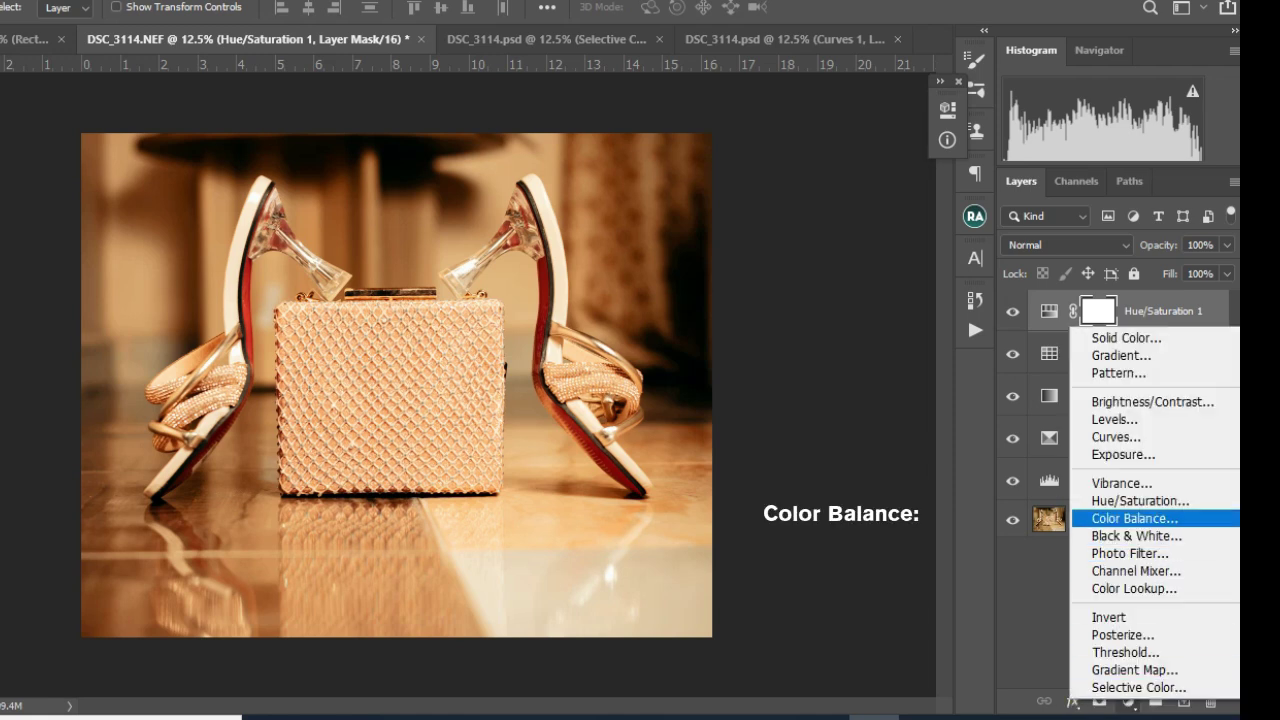
pyautogui.click(1114, 480)
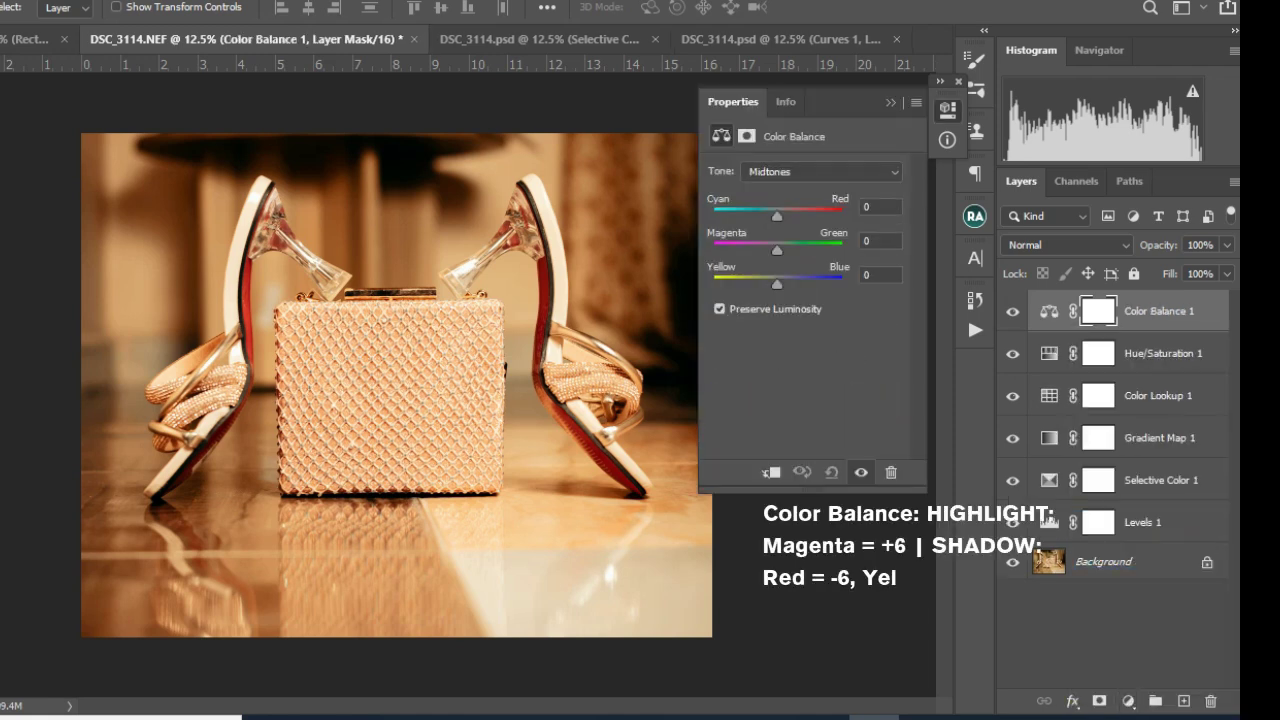
pyautogui.click(822, 172)
pyautogui.click(790, 189)
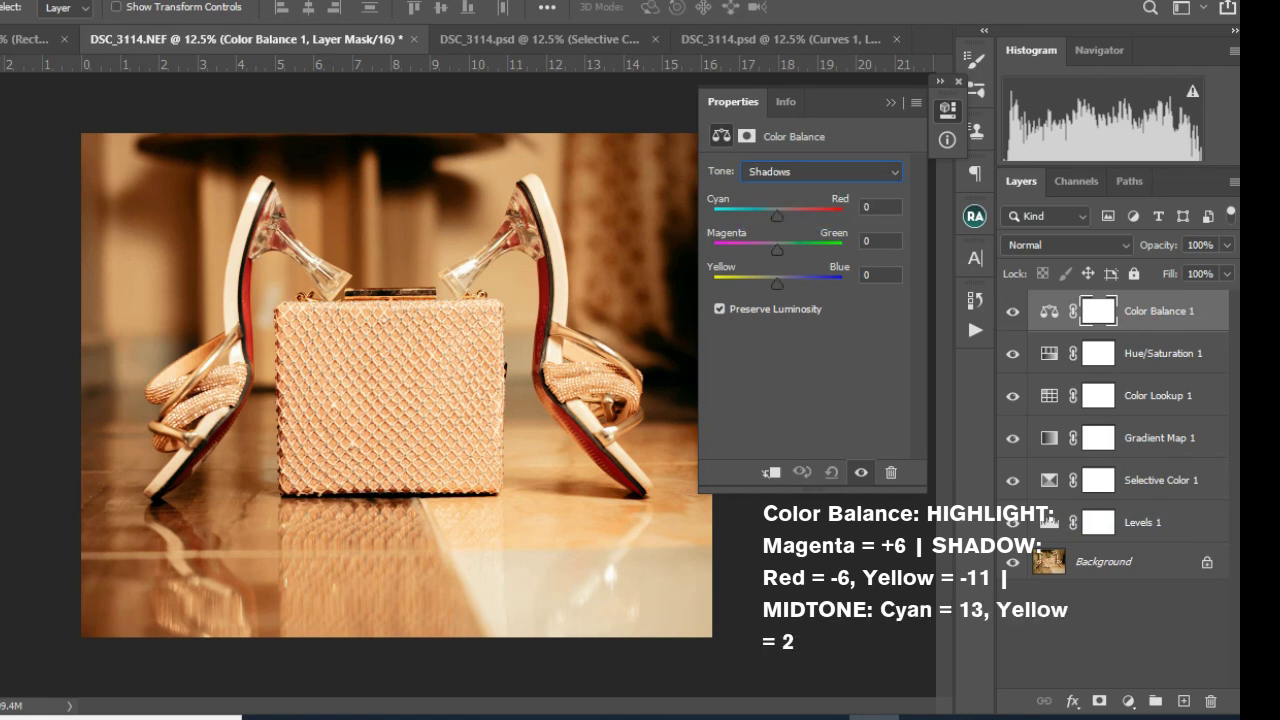
pyautogui.click(822, 172)
pyautogui.click(790, 220)
pyautogui.moveTo(777, 250); pyautogui.dragTo(781, 250)
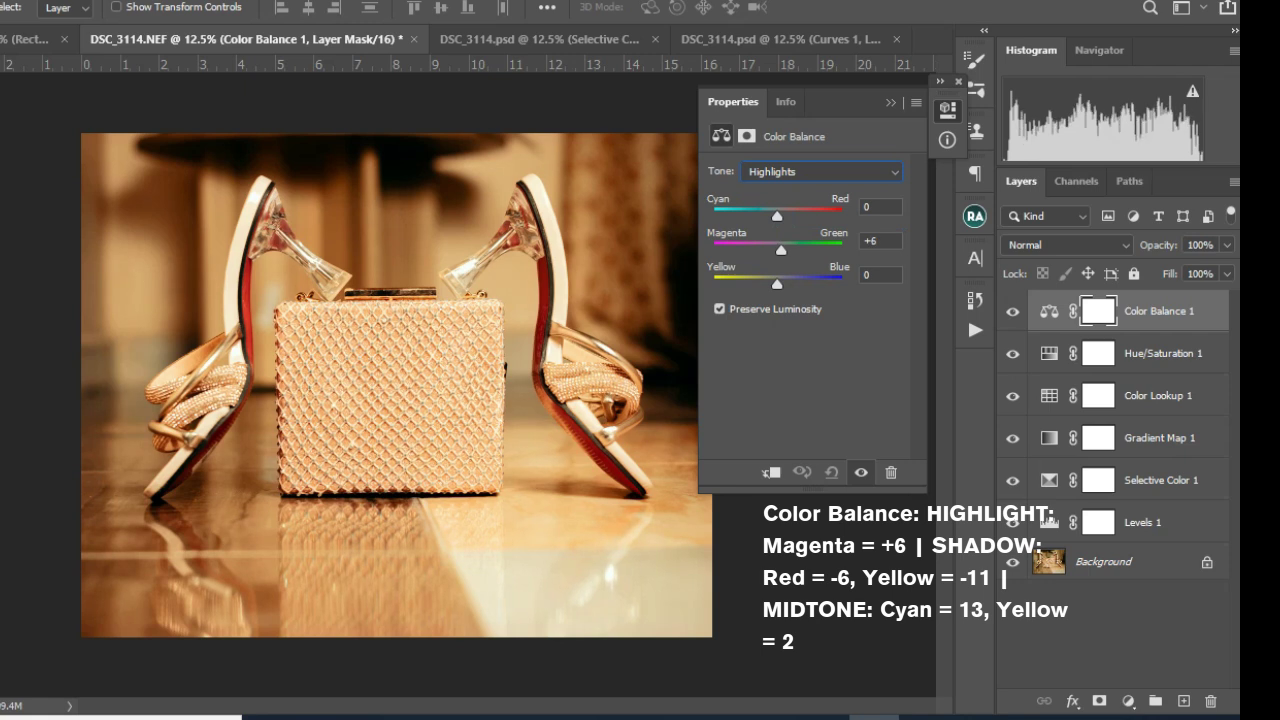
# Set the Color Balance Shadows to Cyan-Red -6 and Yellow-Blue -11.
pyautogui.click(822, 172)
pyautogui.press('Up')
pyautogui.press('Up')
pyautogui.press('Return')
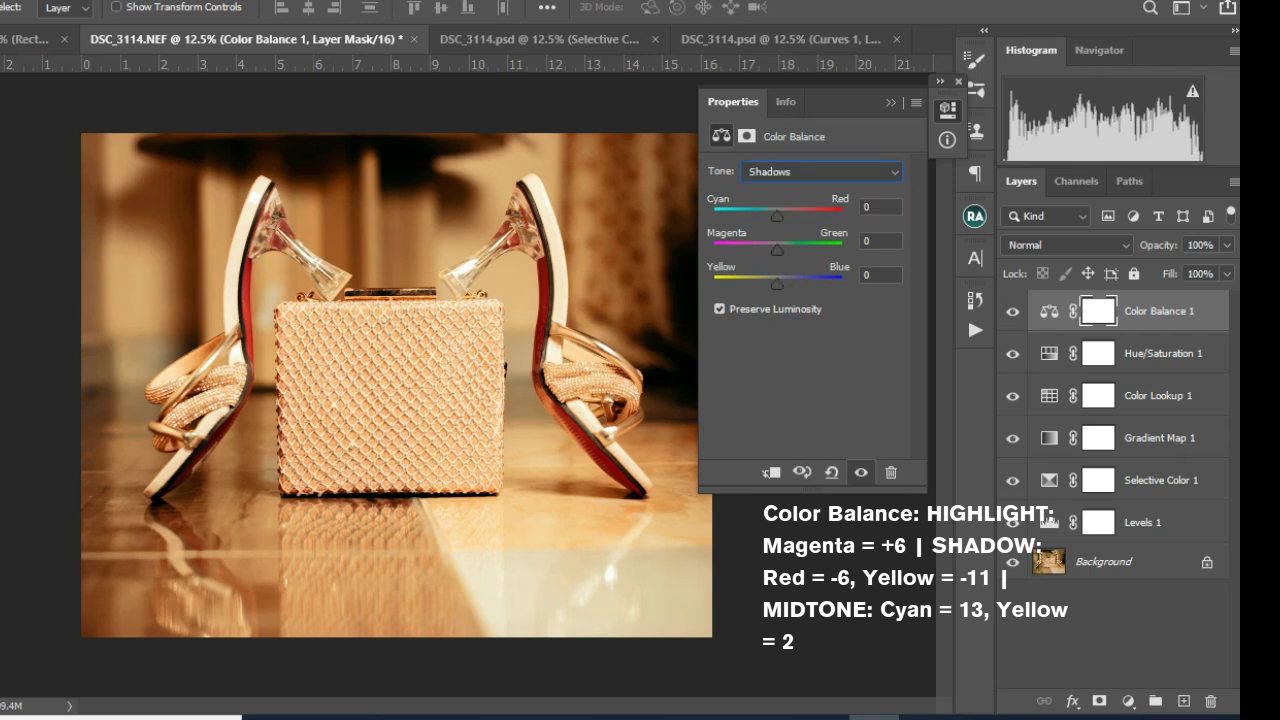
pyautogui.moveTo(775, 216); pyautogui.dragTo(773, 216)
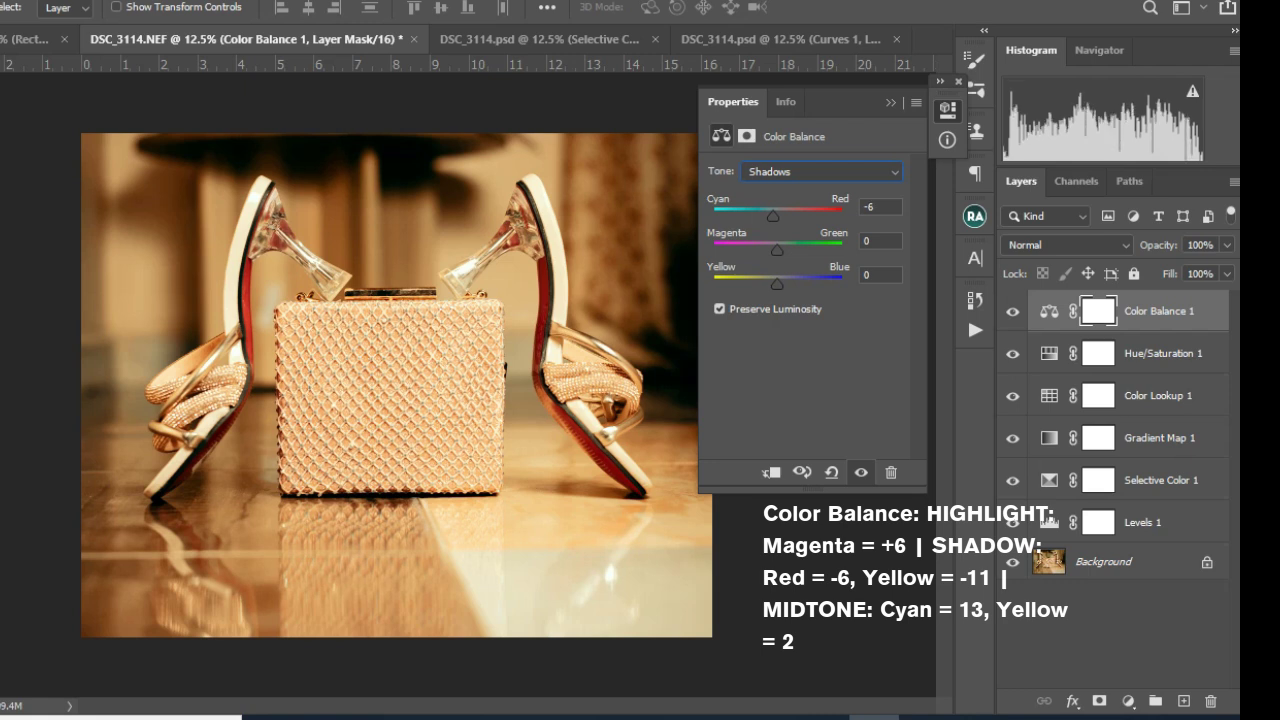
pyautogui.moveTo(777, 285); pyautogui.dragTo(770, 285)
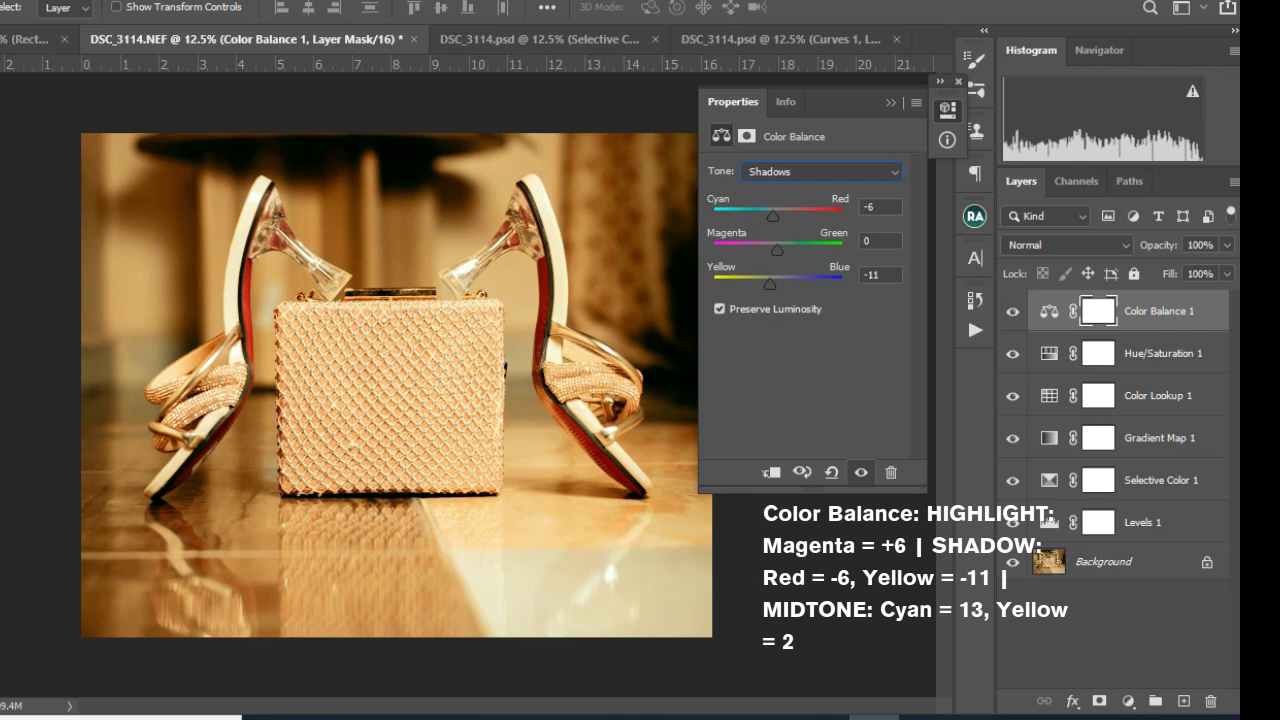
# Set the Color Balance Midtones to Cyan-Red +13 and Yellow-Blue +2, and compare the photo with and without the adjustment.
pyautogui.click(822, 172)
pyautogui.click(800, 205)
pyautogui.click(820, 171)
pyautogui.click(780, 176)
pyautogui.click(820, 171)
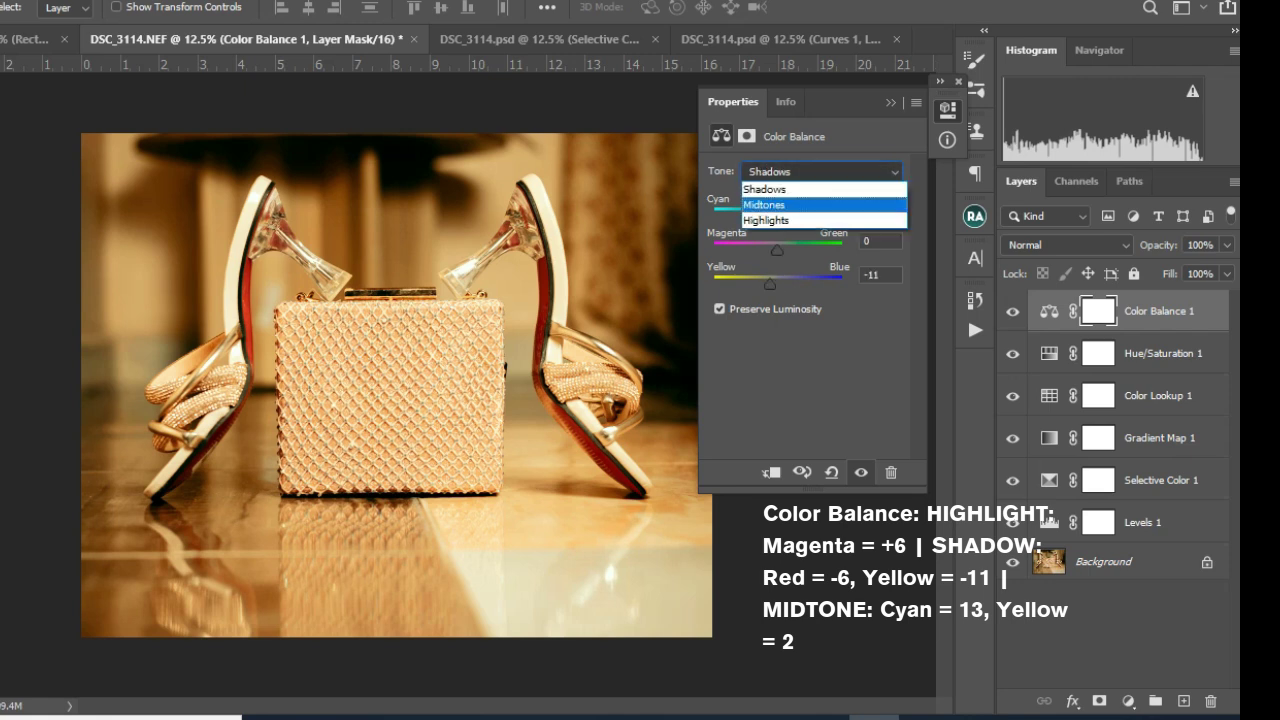
pyautogui.click(800, 205)
pyautogui.moveTo(777, 216); pyautogui.dragTo(784, 216)
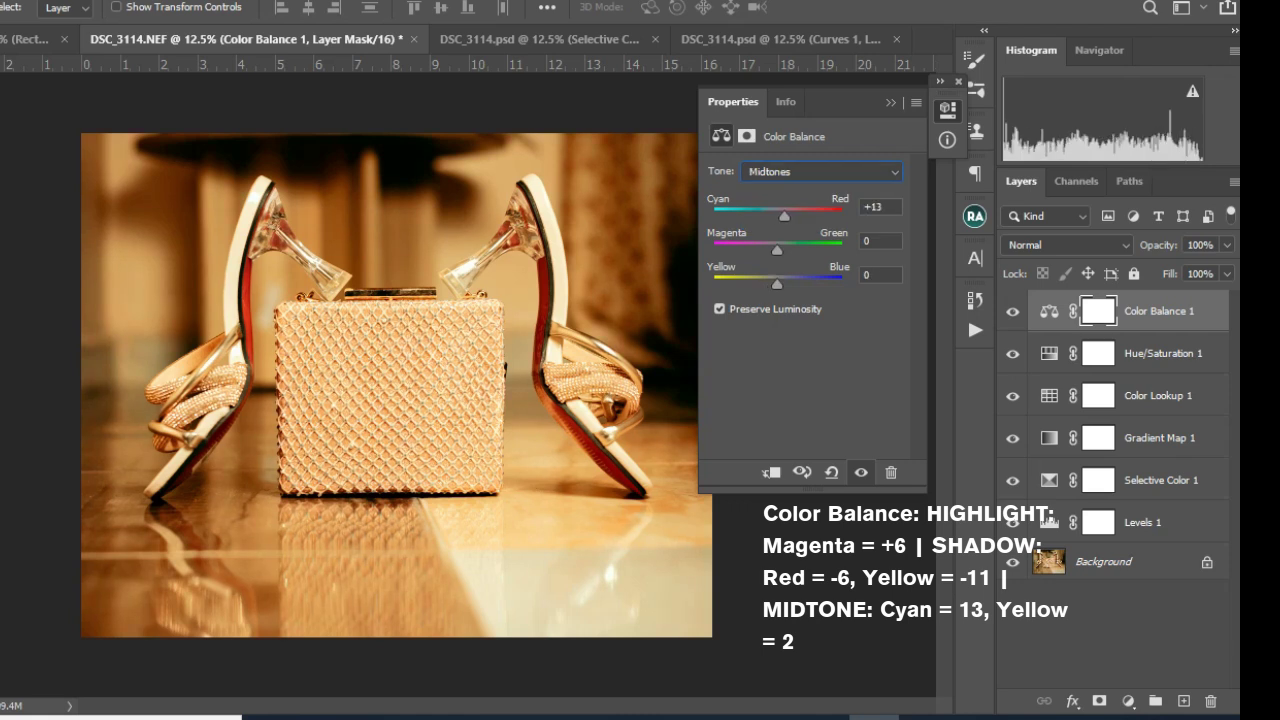
pyautogui.moveTo(781, 284); pyautogui.dragTo(778, 284)
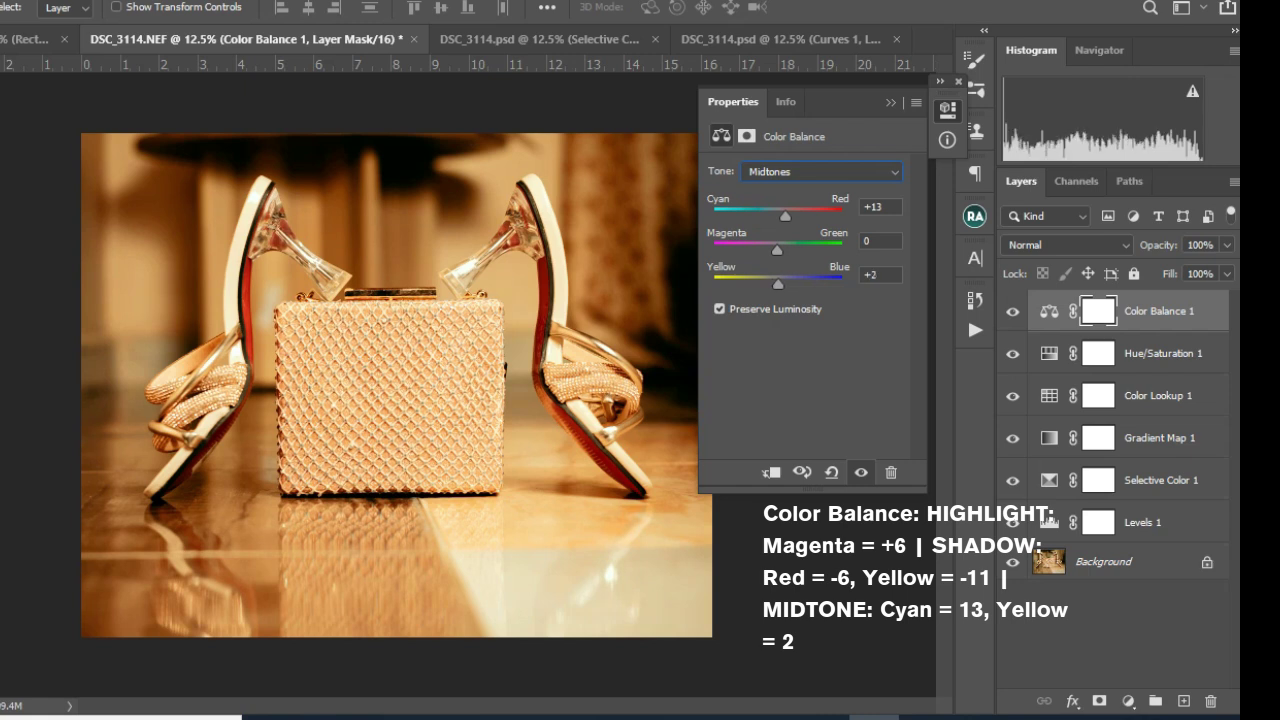
pyautogui.click(861, 472)
pyautogui.click(861, 472)
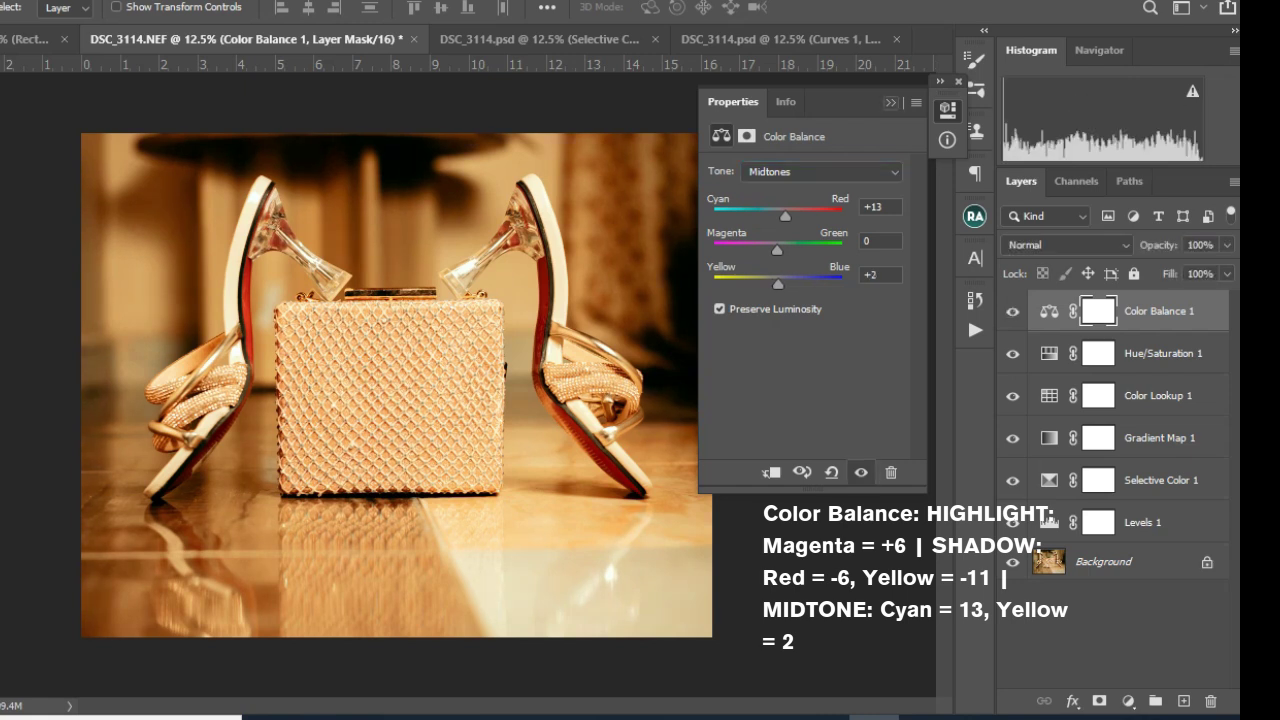
pyautogui.click(947, 110)
# Add a Solid Color fill layer in very dark navy #00041c and set its blend mode to Lighten.
pyautogui.click(1128, 702)
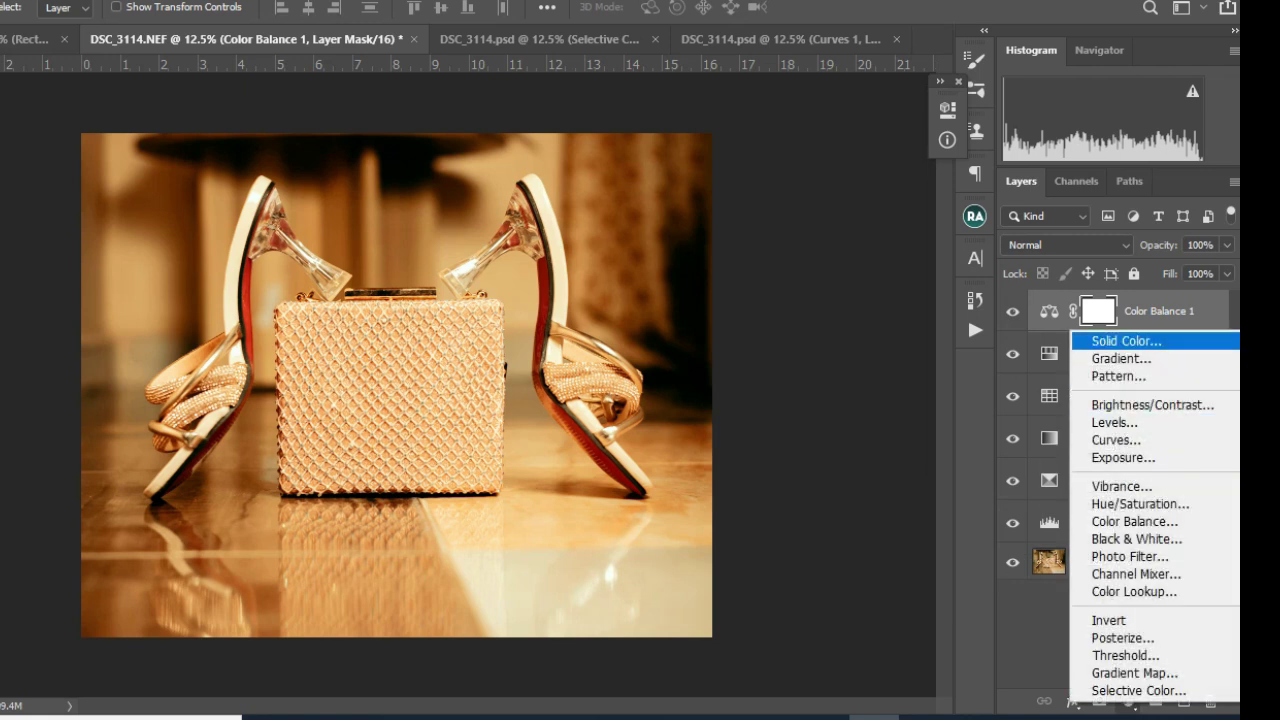
pyautogui.click(1126, 341)
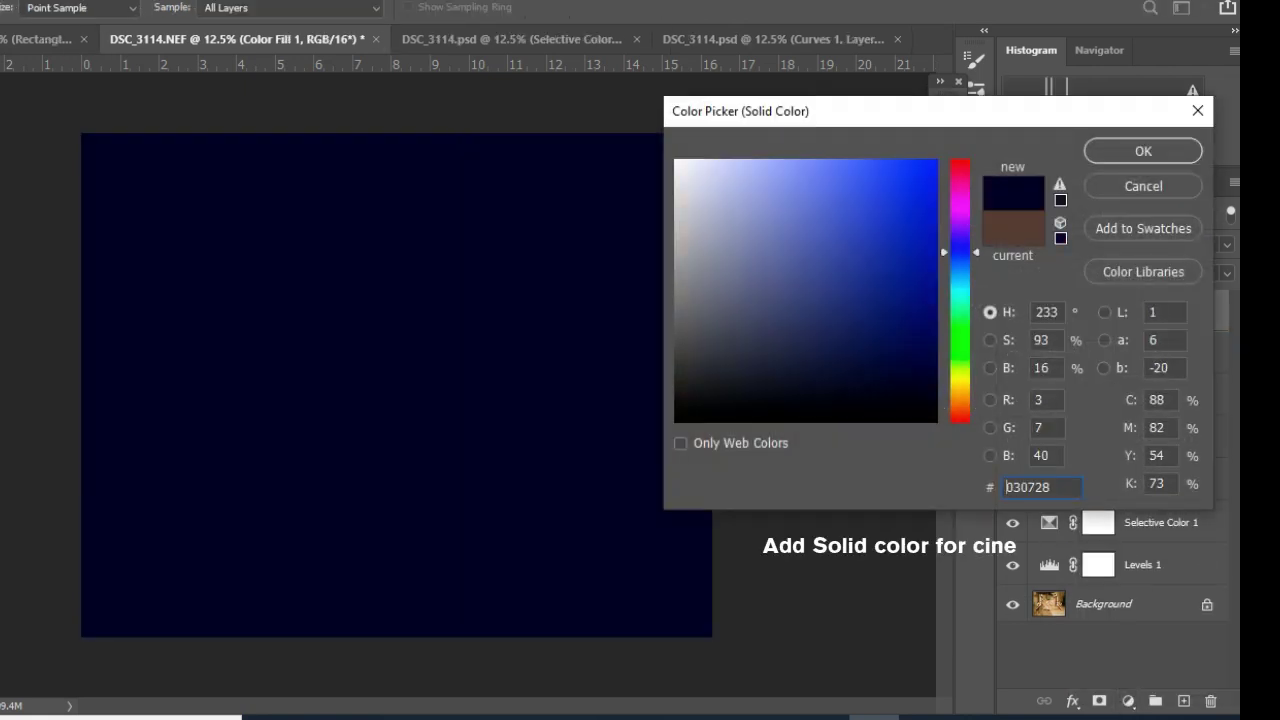
pyautogui.click(933, 393)
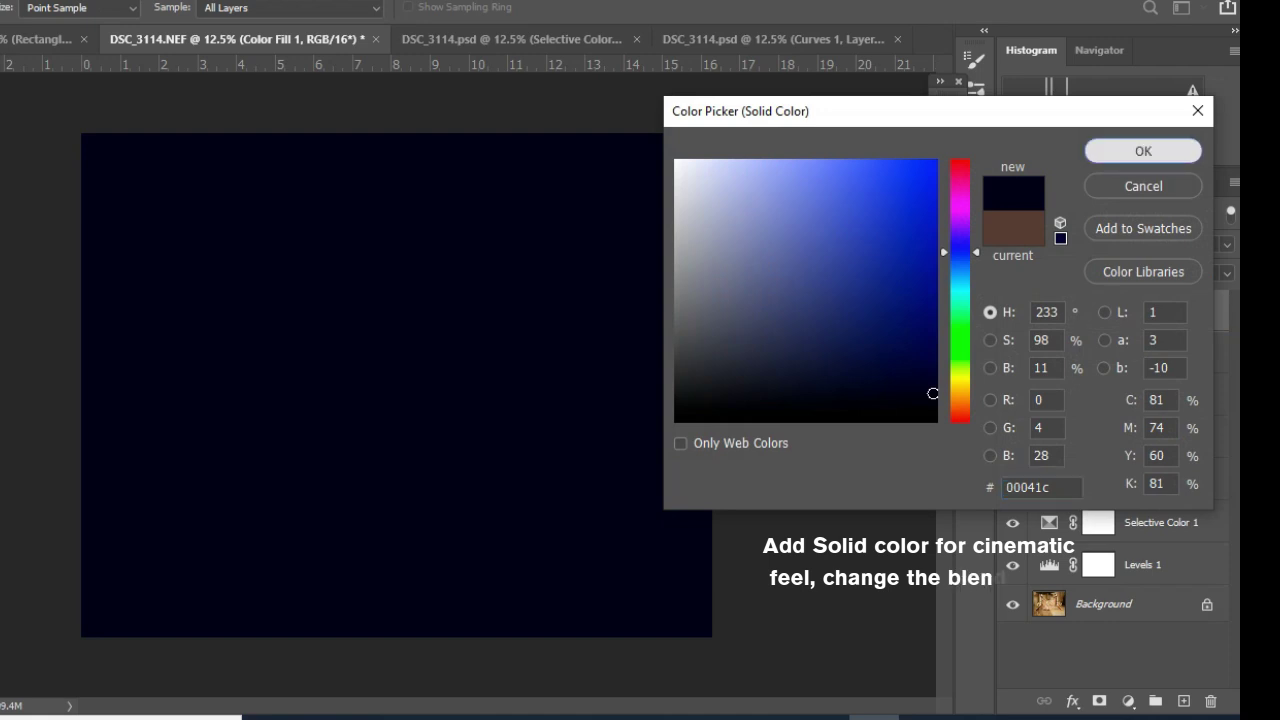
pyautogui.press('Return')
pyautogui.click(1040, 216)
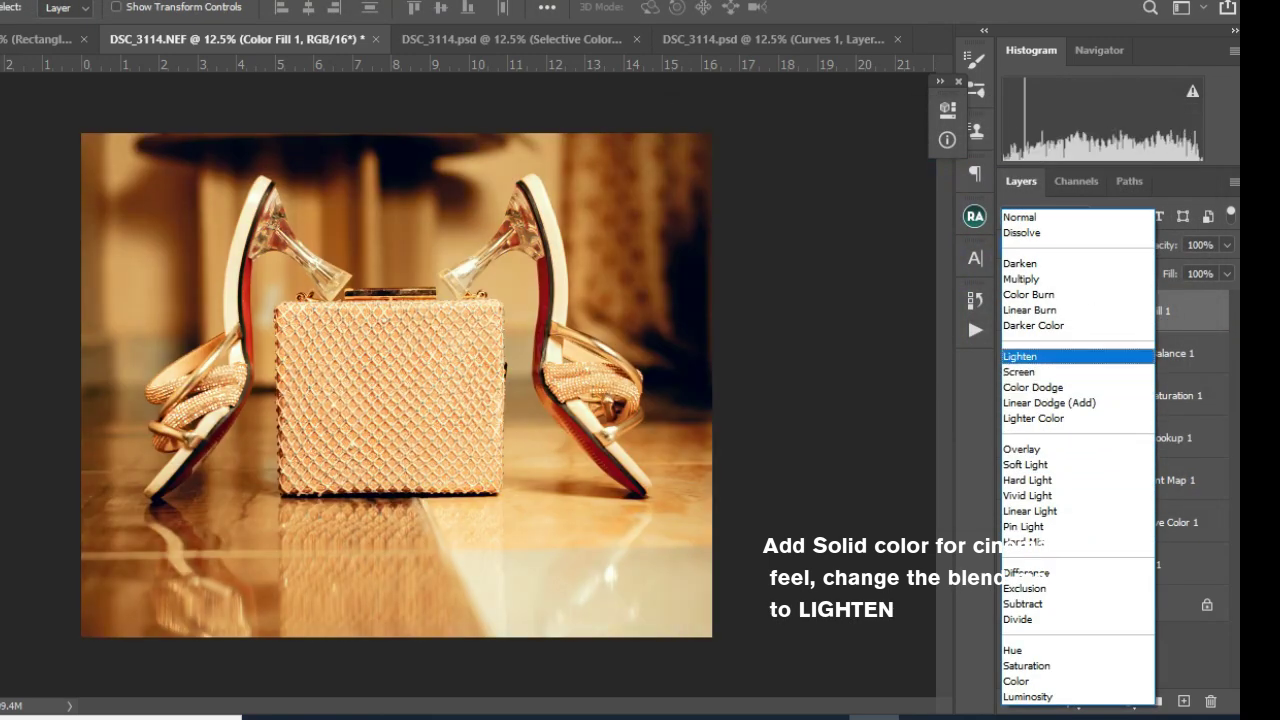
pyautogui.click(1040, 356)
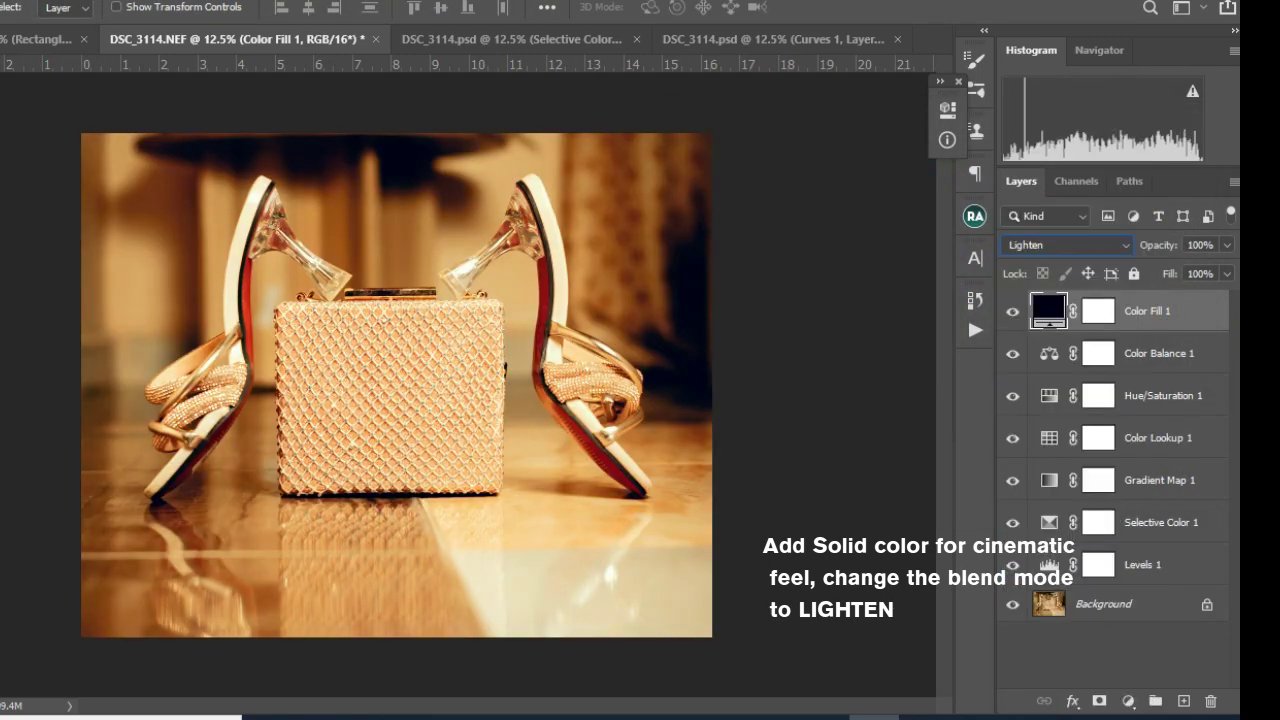
# Try brighter navy shades around #020a40 for the solid color fill layer.
pyautogui.doubleClick(1049, 309)
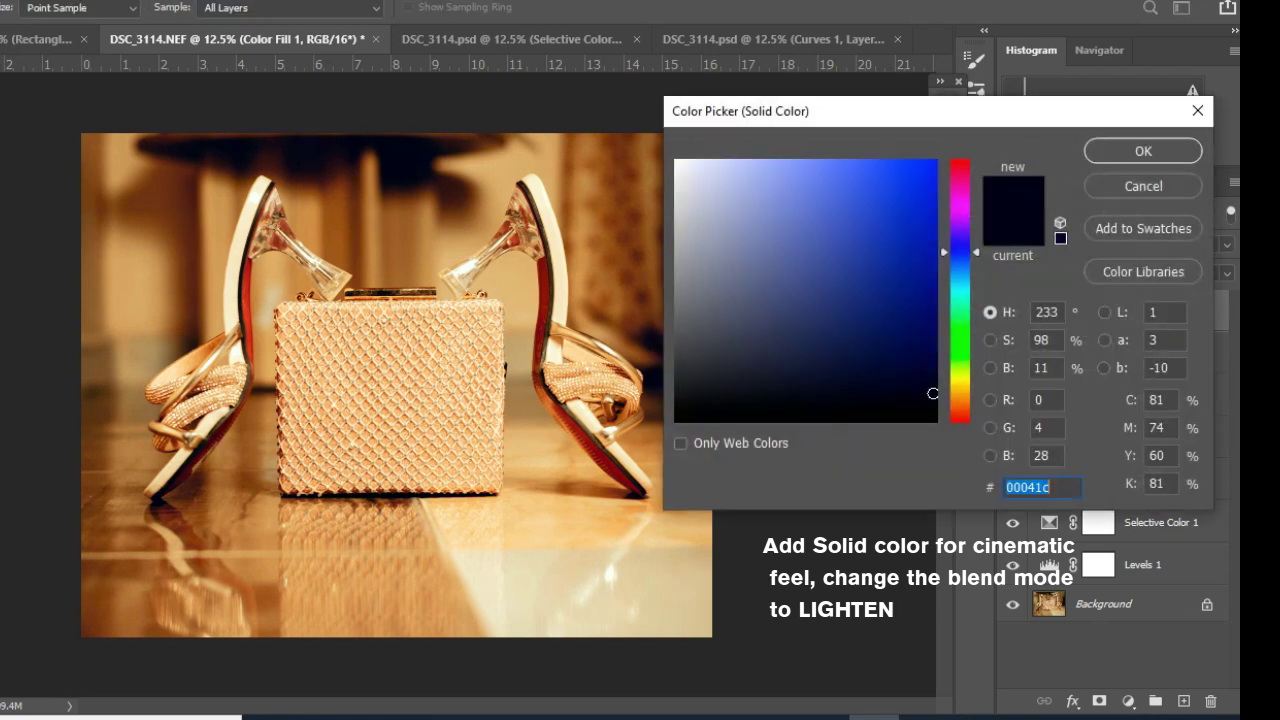
pyautogui.write('030937')
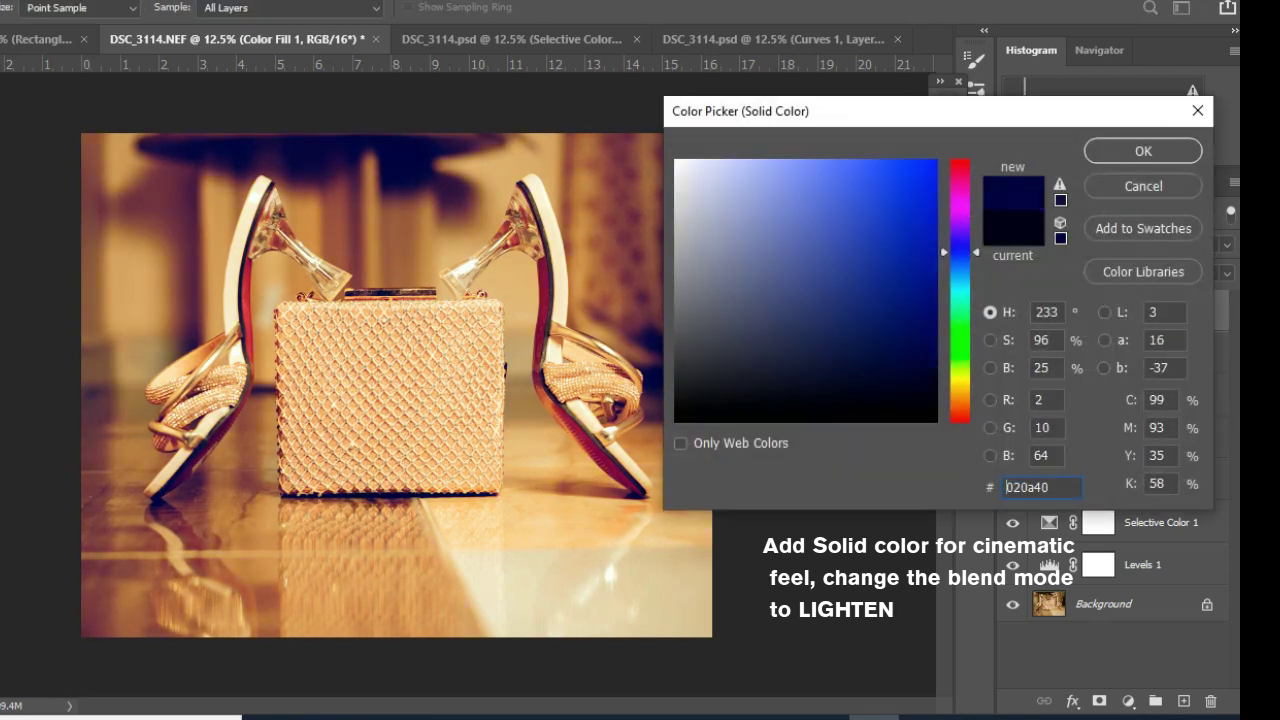
pyautogui.moveTo(925, 366)
pyautogui.mouseDown()
pyautogui.moveTo(925, 355)
pyautogui.moveTo(932, 364)
pyautogui.mouseUp()
pyautogui.press('Down')
pyautogui.press('Down')
pyautogui.press('Down')
pyautogui.press('Down')
pyautogui.press('Return')
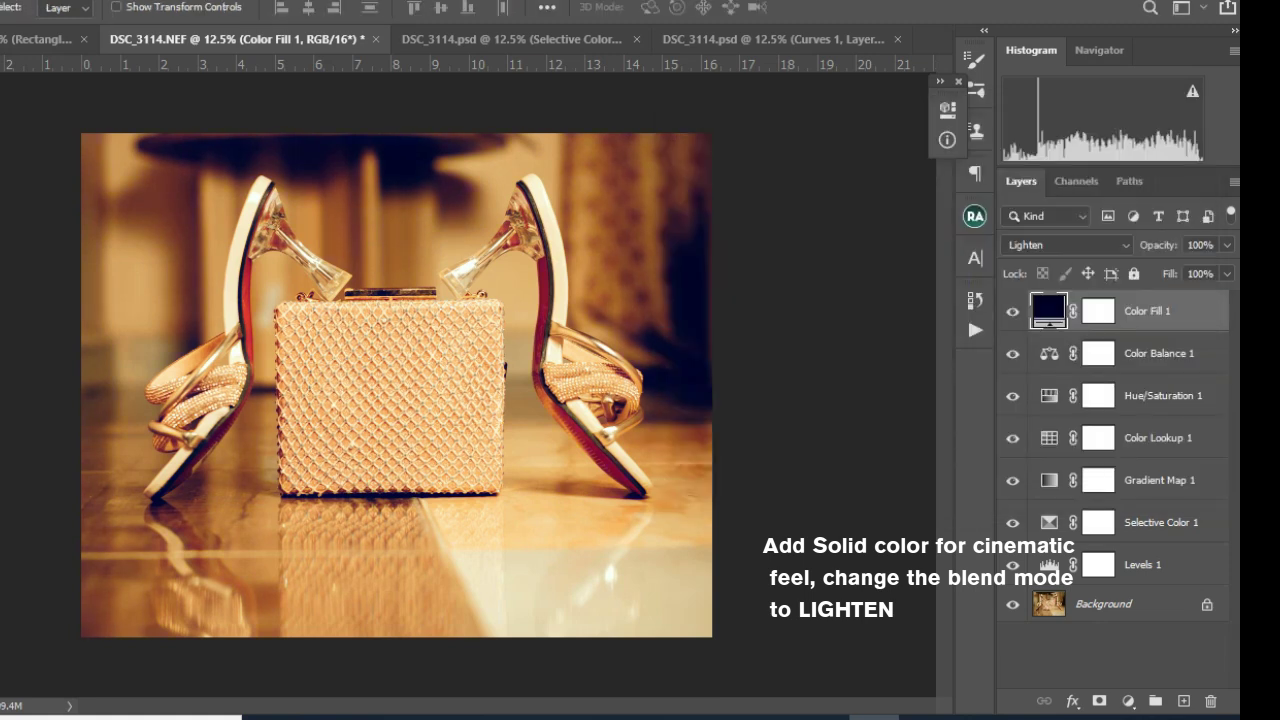
# Compare the photo with and without the color fill, and try navy #01083d as its color.
pyautogui.click(1013, 311)
pyautogui.click(1013, 311)
pyautogui.doubleClick(1048, 308)
pyautogui.moveTo(932, 375); pyautogui.dragTo(932, 357)
pyautogui.press('Down')
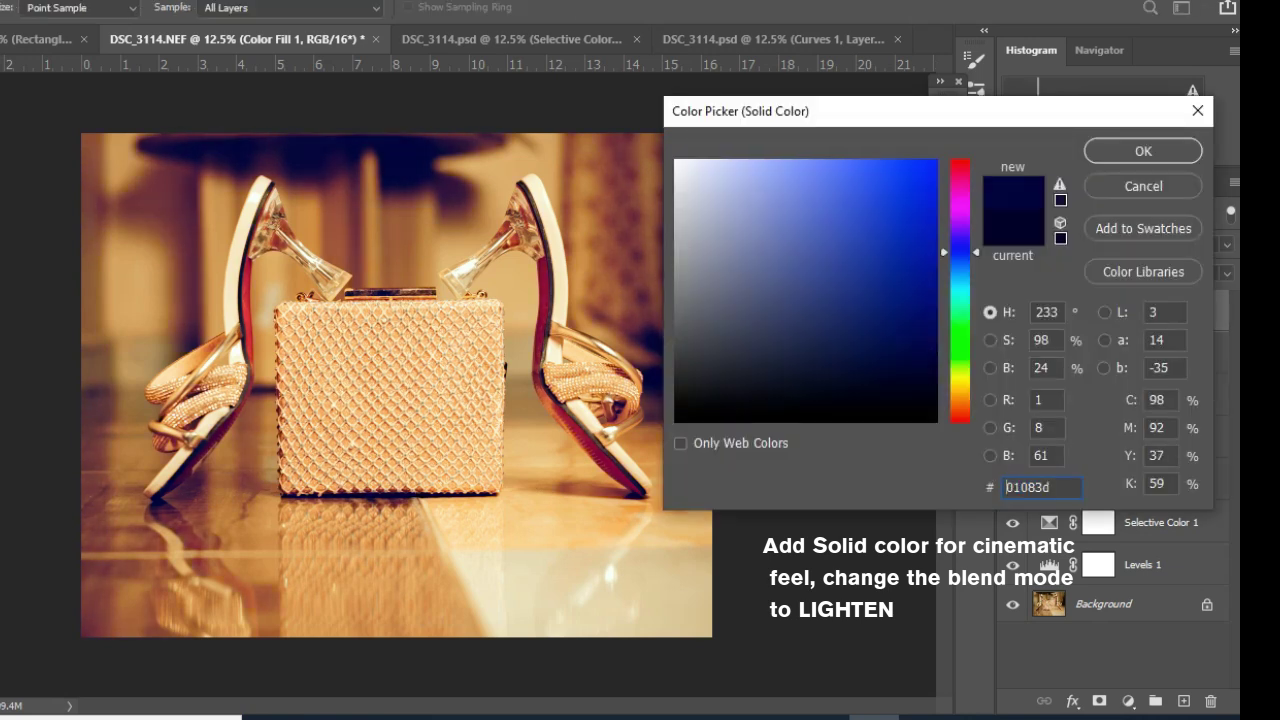
pyautogui.press('Return')
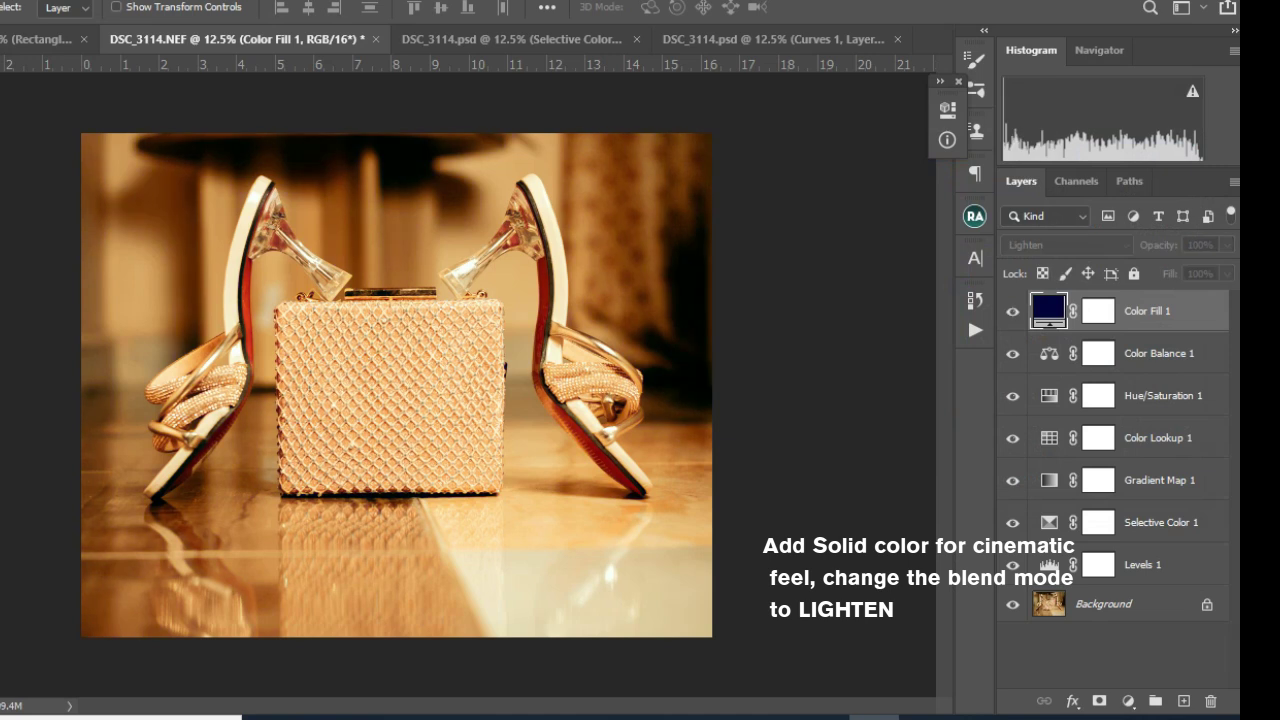
# Keep the color fill layer at 100% opacity and change its color to dark navy #01062a.
pyautogui.click(1227, 245)
pyautogui.moveTo(1228, 269)
pyautogui.mouseDown()
pyautogui.moveTo(1195, 269)
pyautogui.moveTo(1229, 269)
pyautogui.mouseUp()
pyautogui.doubleClick(1049, 308)
pyautogui.moveTo(933, 360); pyautogui.dragTo(927, 381)
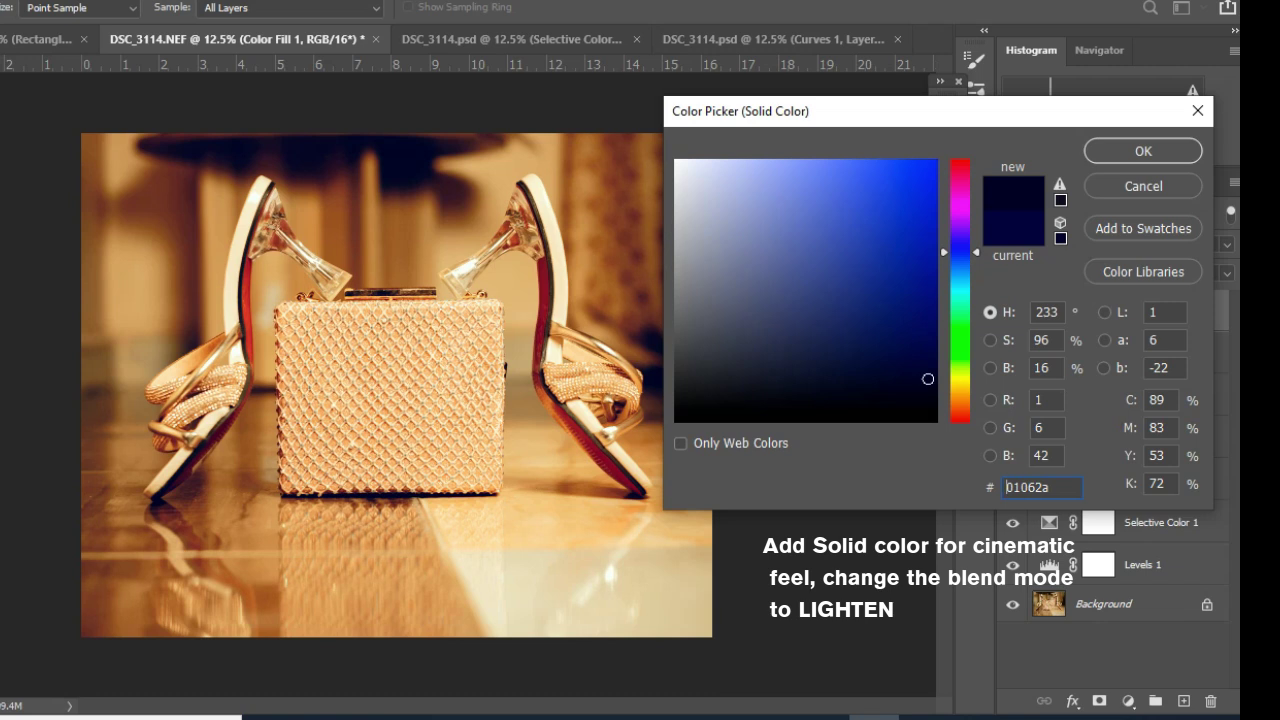
pyautogui.click(1143, 150)
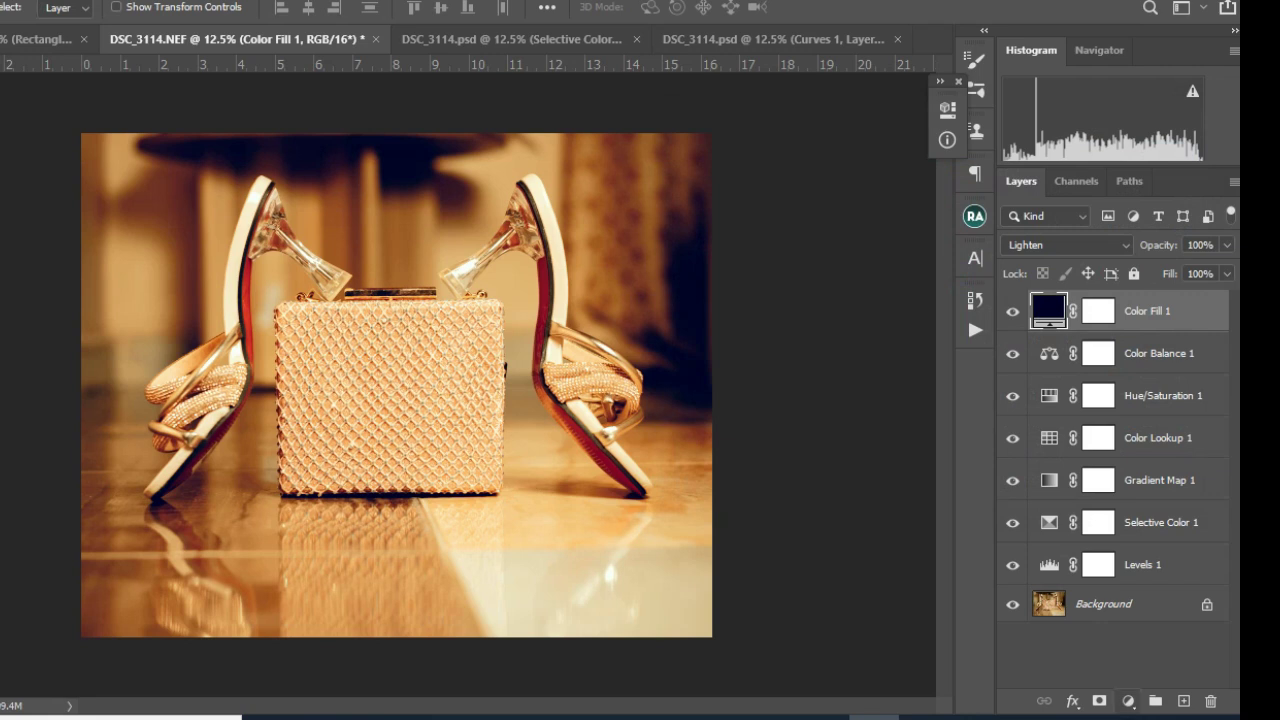
# Add a Curves adjustment layer and slightly raise the shadow endpoint of the RGB curve.
pyautogui.click(1128, 701)
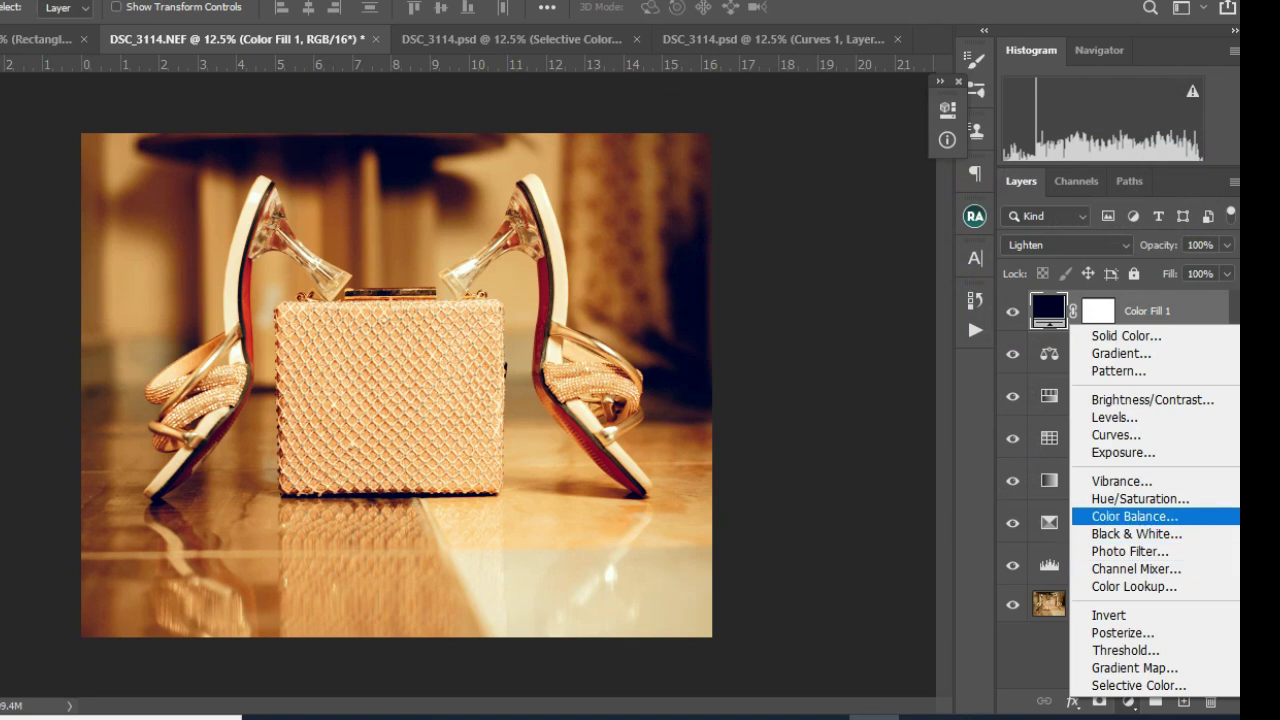
pyautogui.click(1116, 435)
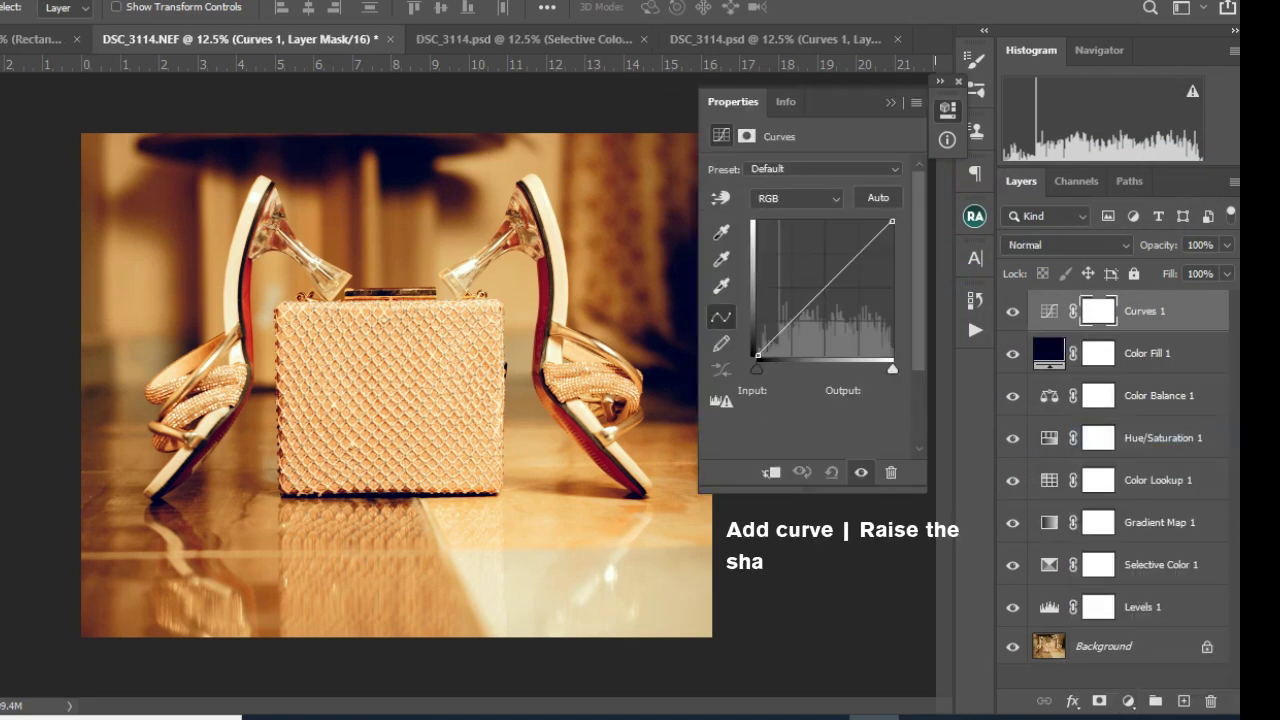
pyautogui.moveTo(758, 356); pyautogui.dragTo(758, 347)
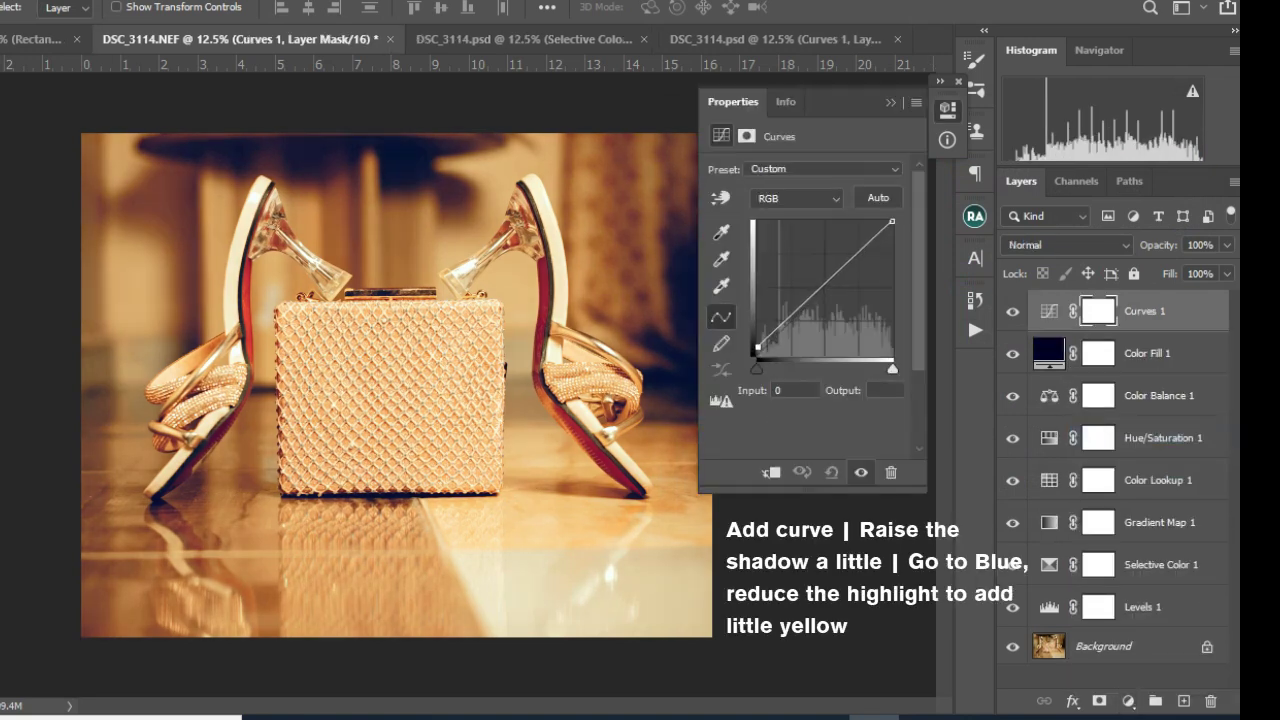
# Slightly lower the highlight endpoint of the Blue channel curve to add yellow to the highlights.
pyautogui.click(796, 198)
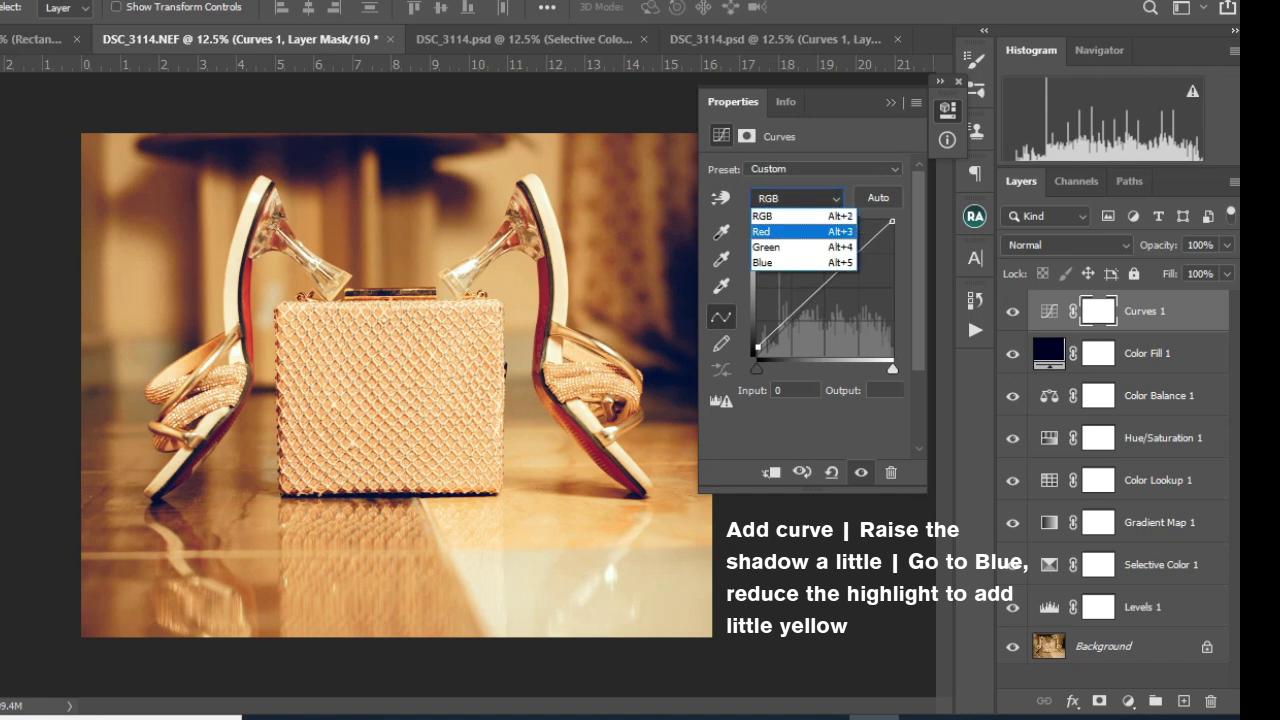
pyautogui.click(780, 264)
pyautogui.moveTo(892, 221); pyautogui.dragTo(892, 231)
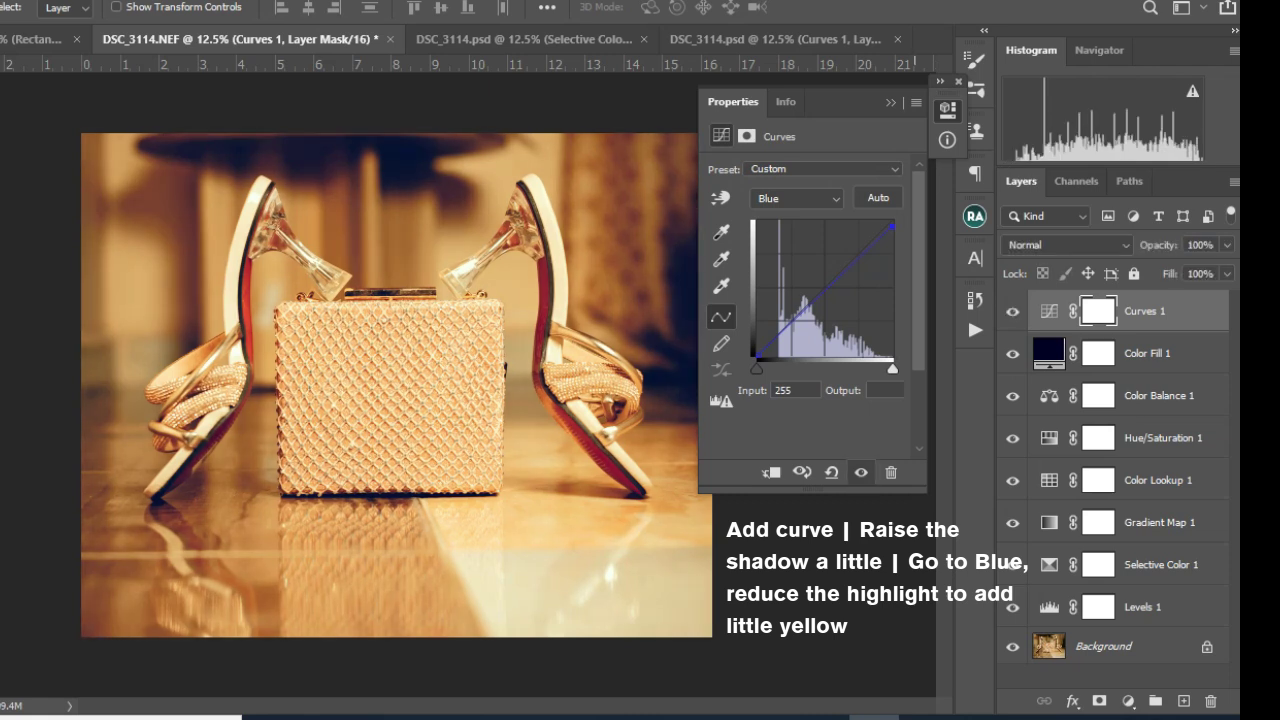
pyautogui.click(890, 102)
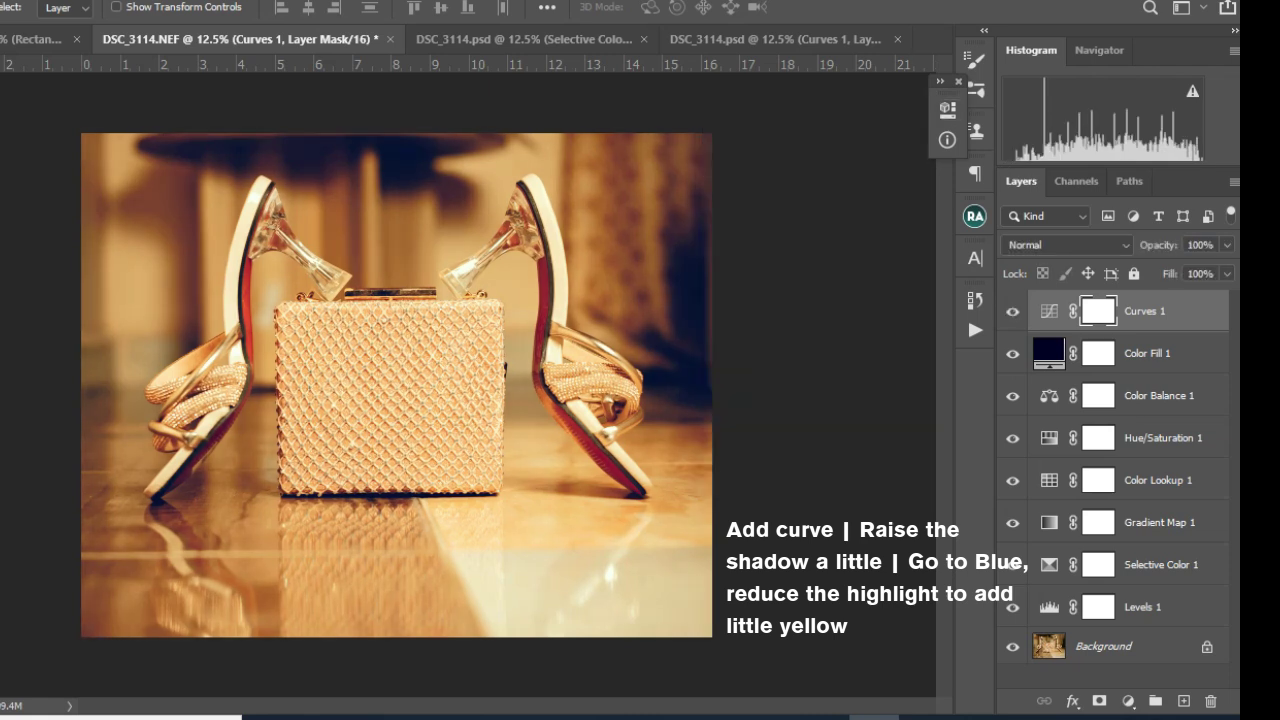
# Group all the adjustment layers and toggle the group's visibility to compare the photo before and after grading.
pyautogui.hotkey('ctrl', 'alt', 'a')
pyautogui.hotkey('ctrl', 'g')
pyautogui.hotkey('ctrl', ',')
pyautogui.hotkey('ctrl', ',')
pyautogui.hotkey('ctrl', ',')
pyautogui.hotkey('ctrl', ',')
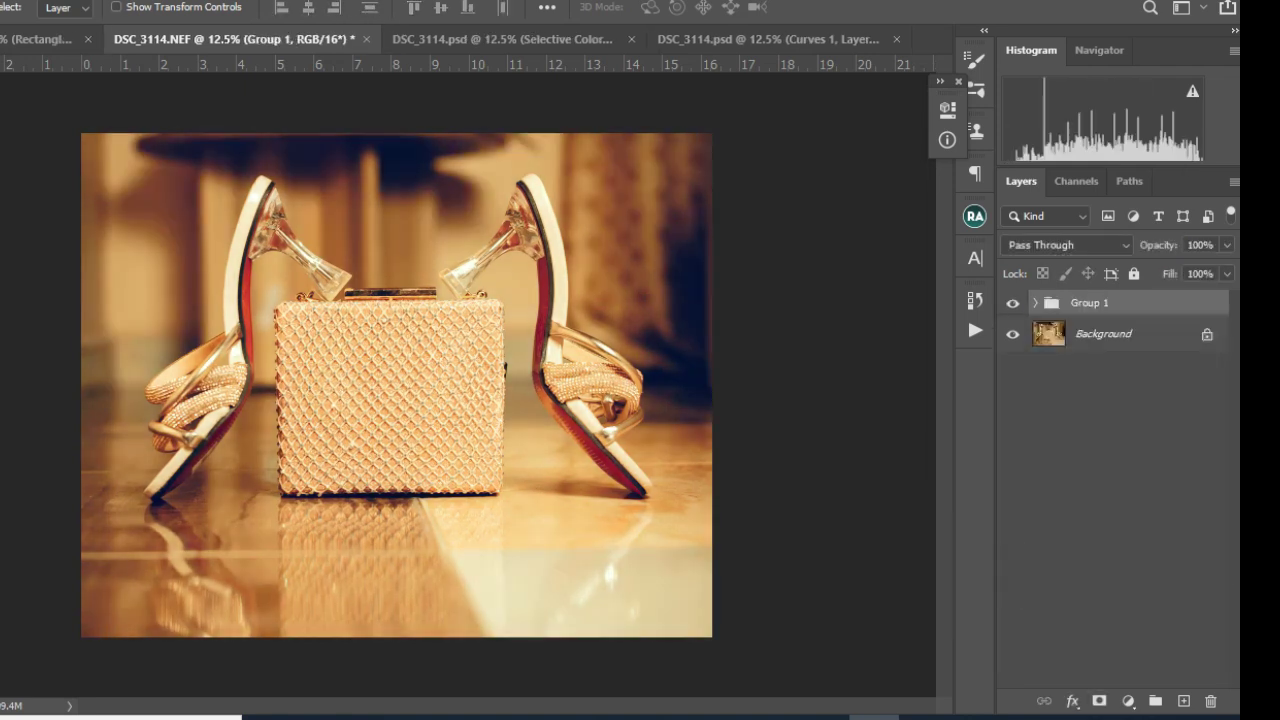
# Expand the layer group and compare the photo with and without the Levels and Selective Color layers.
pyautogui.click(1036, 303)
pyautogui.click(1013, 633)
pyautogui.click(1013, 633)
pyautogui.click(1013, 591)
pyautogui.click(1013, 591)
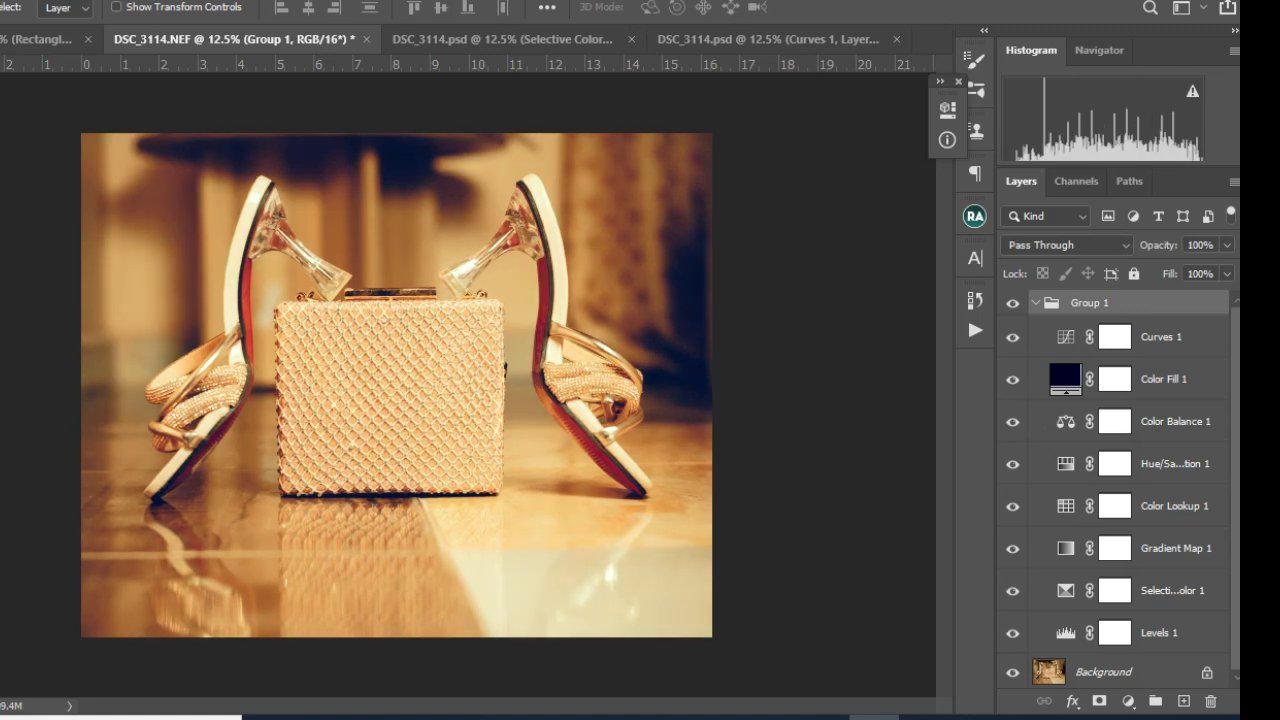
# Ungroup the adjustment layers and flatten the image into a single Background layer.
pyautogui.rightClick(1141, 303)
pyautogui.click(1085, 92)
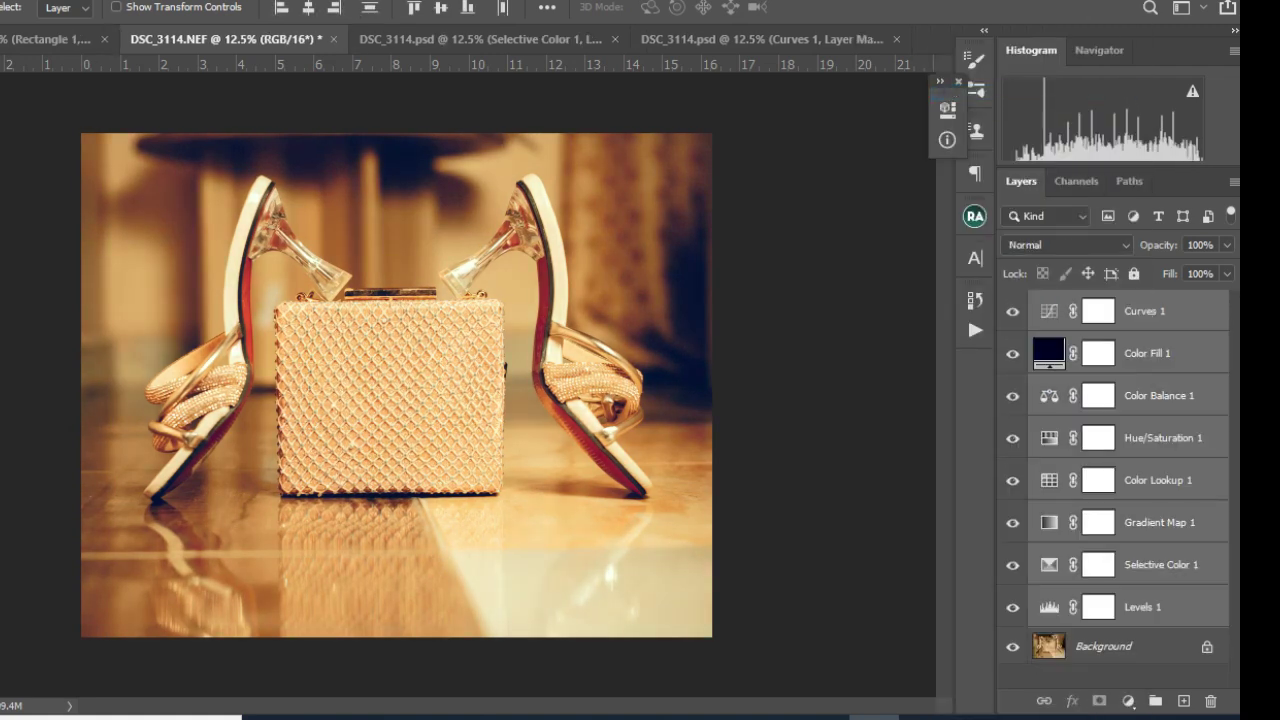
pyautogui.rightClick(1136, 311)
pyautogui.click(910, 609)
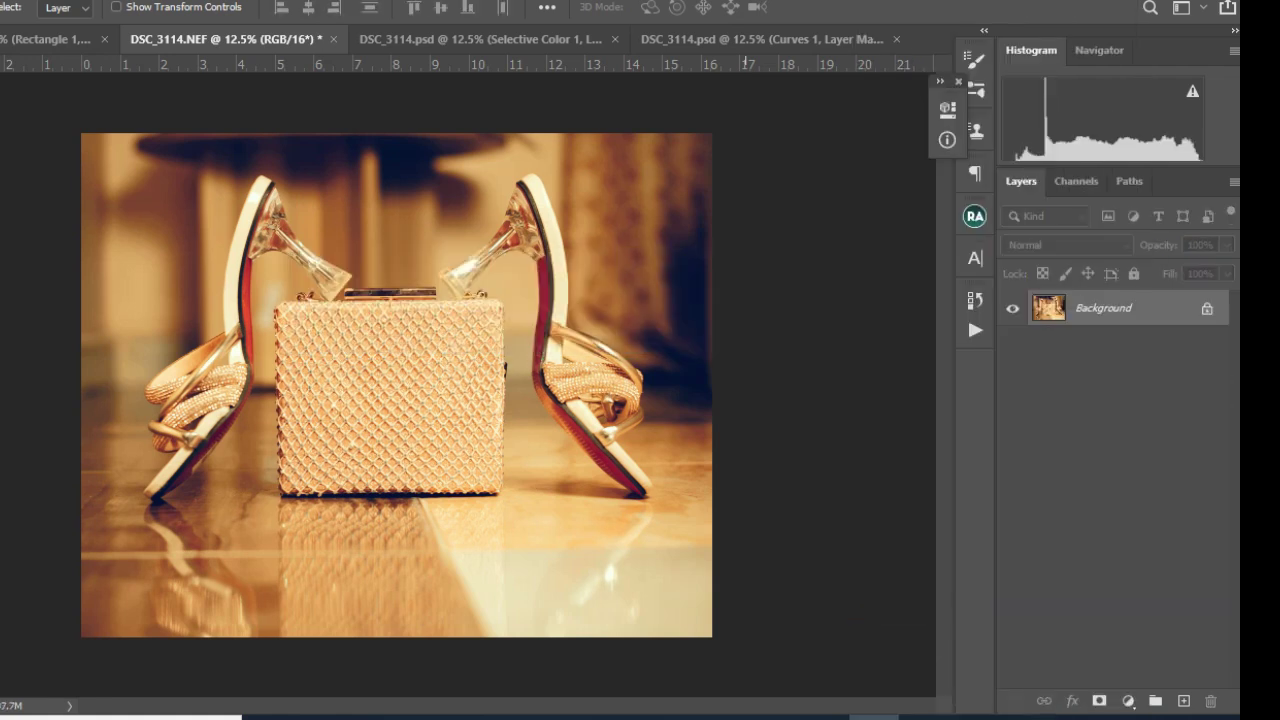
# Export the photo for web as a quality 100 JPEG, 2689 px wide, saved as DSC_3114.jpg on the Desktop.
pyautogui.hotkey('ctrl', 'alt', 'shift', 's')
pyautogui.write('2689')
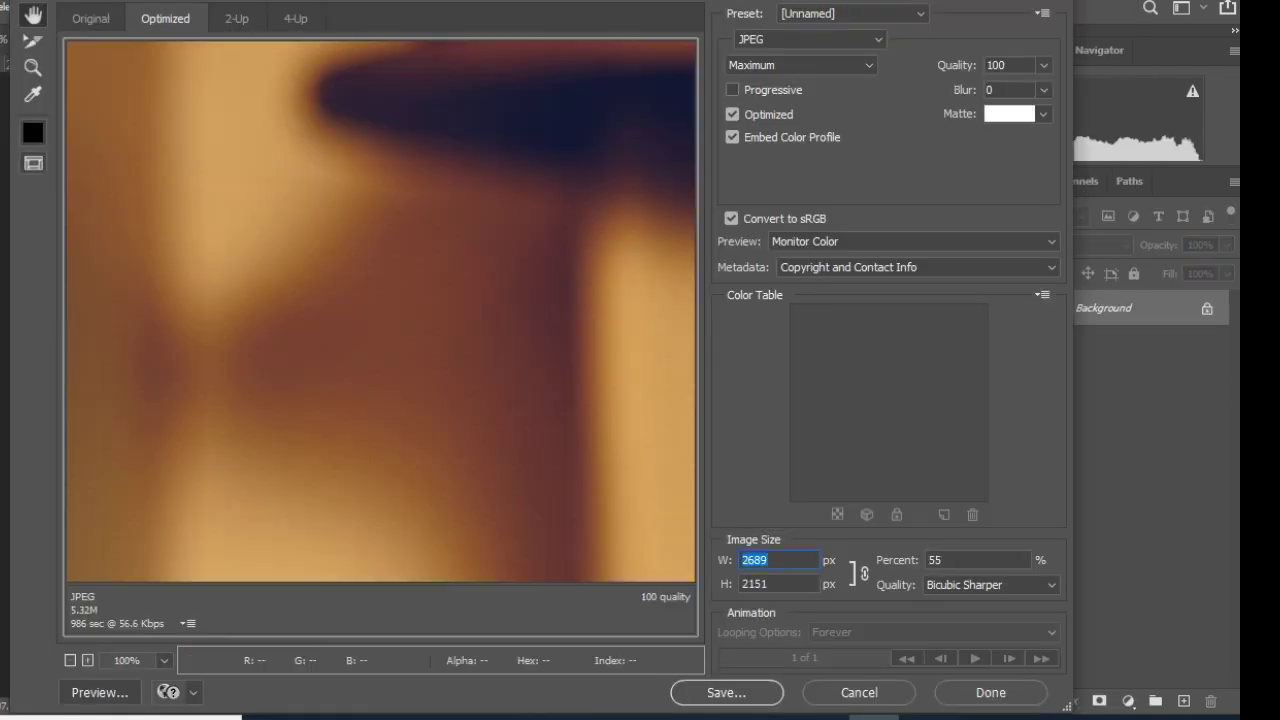
pyautogui.press('Return')
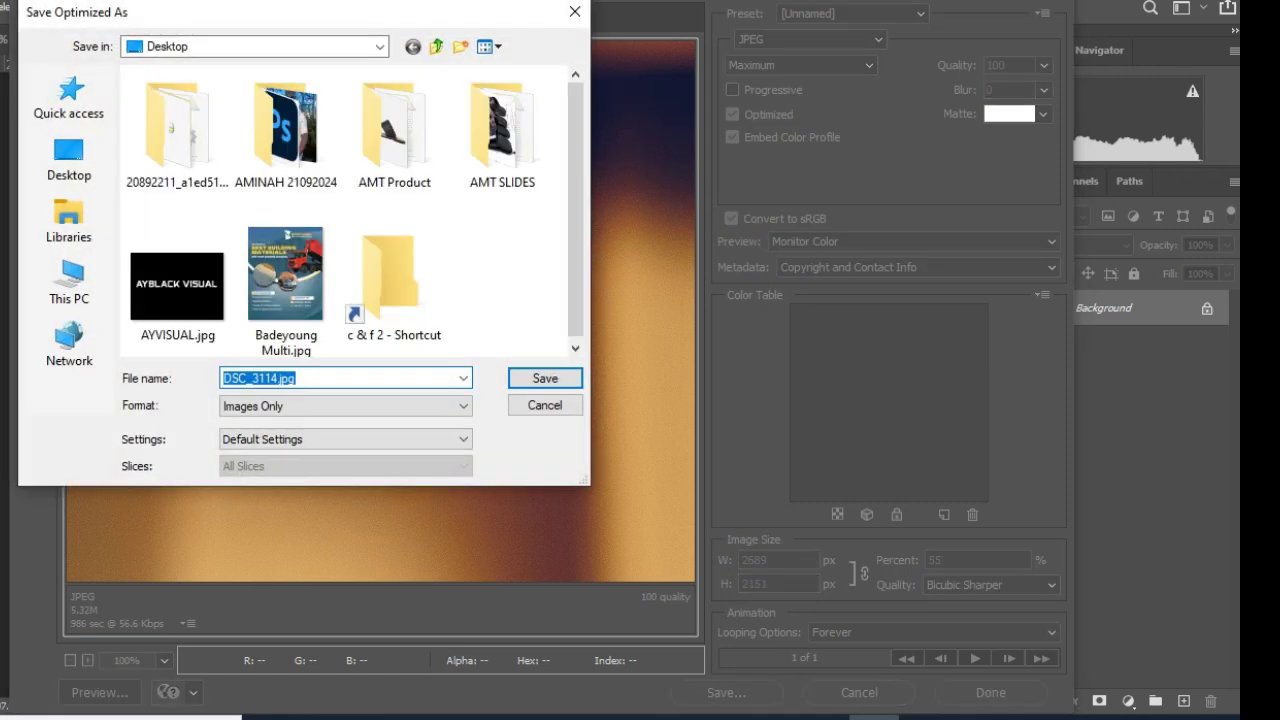
pyautogui.press('Return')
pyautogui.press('Return')
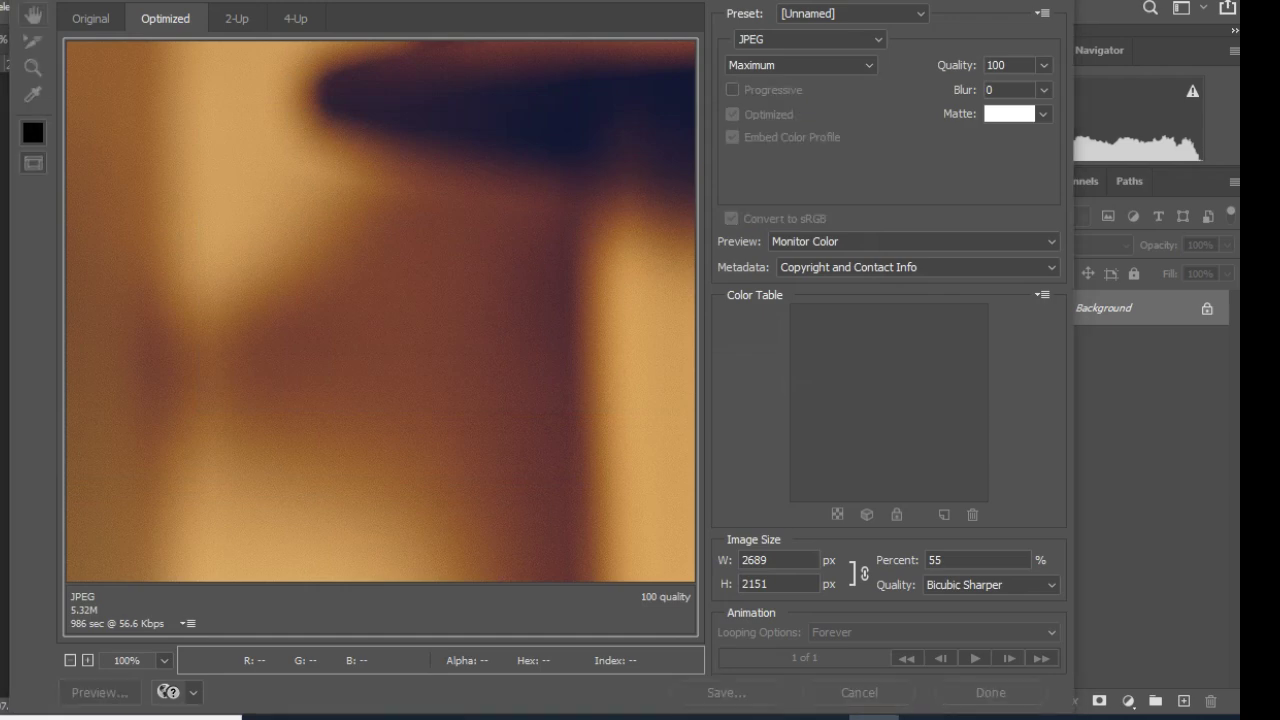